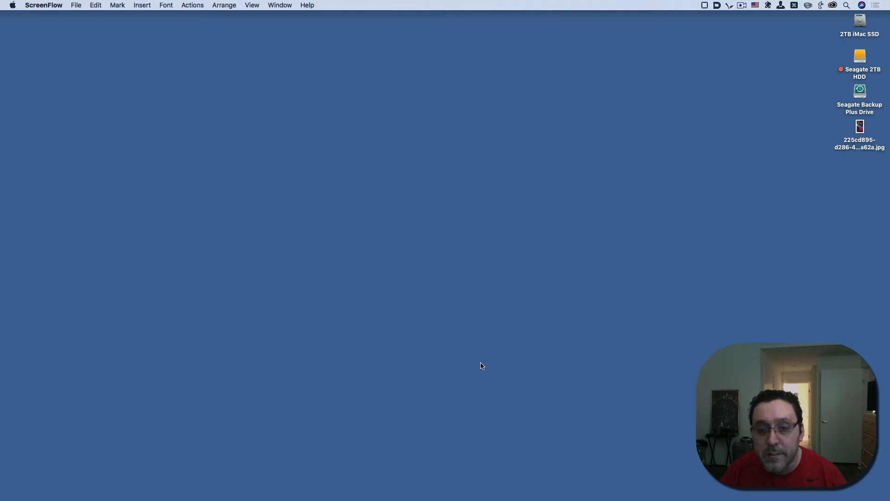
# Step: Switch to the Keyboard Maestro editor and open the Robinhood Daily Screenshot macro
pyautogui.press('ctrl+alt+shift+super+k')
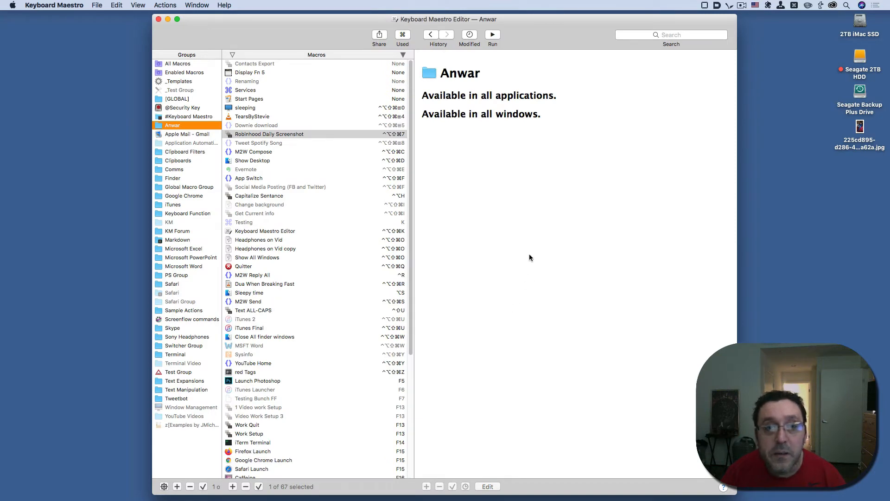
pyautogui.click(280, 135)
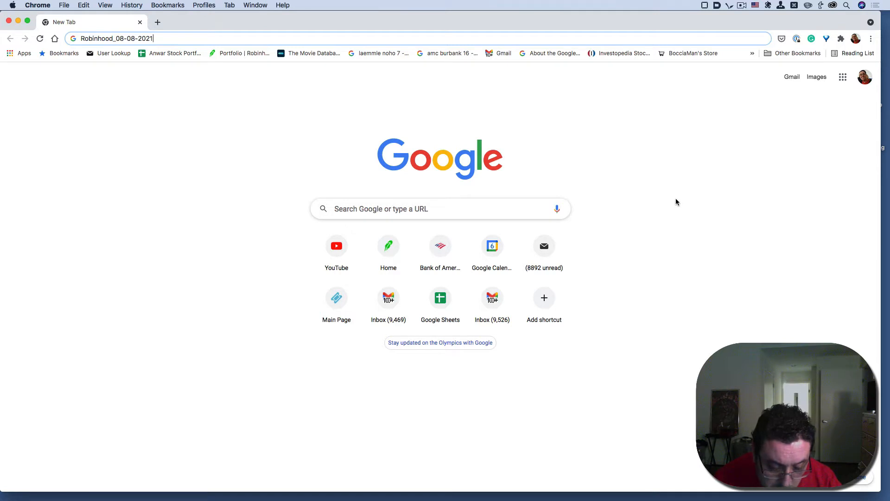
# Step: Load robinhood.com in a new Chrome tab and capture a screenshot of the browser window showing the portfolio
pyautogui.hotkey('ctrl', 'r')
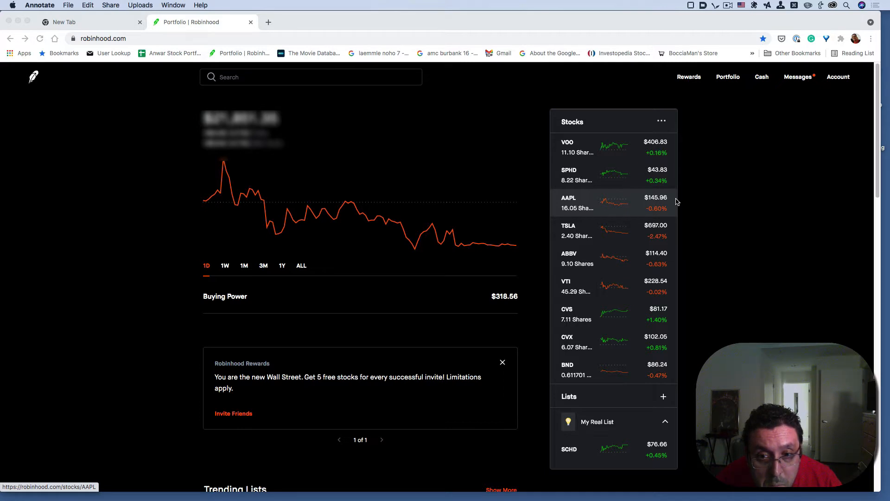
pyautogui.press('super+shift+4')
pyautogui.press('space')
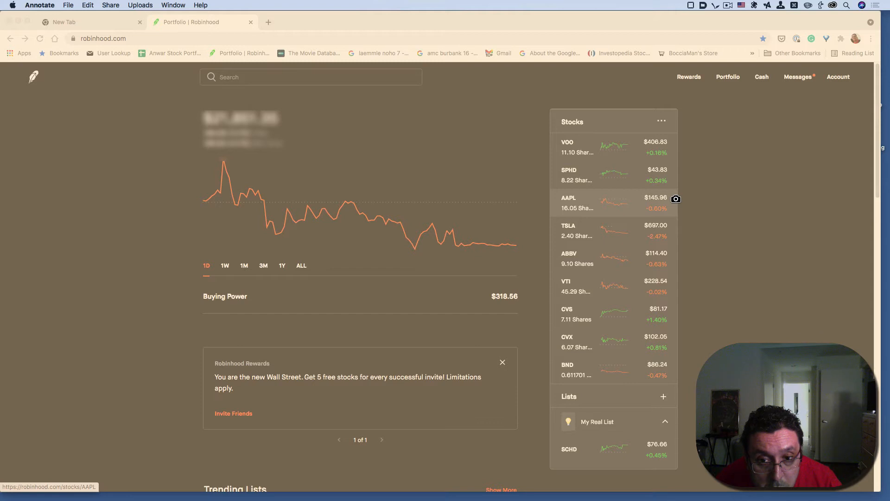
pyautogui.click(676, 198)
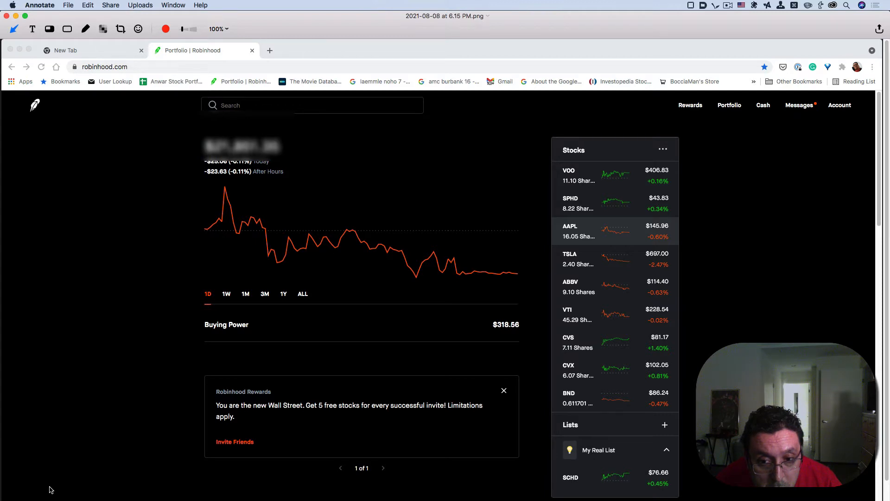
# Step: Save the screenshot to the Desktop as the PNG Robinhood_08-08-2021 and quit Annotate
pyautogui.press('super+s')
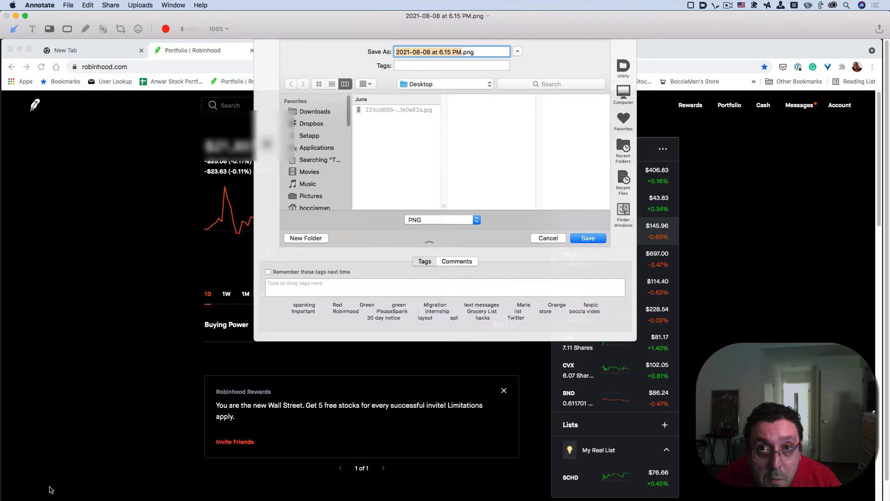
pyautogui.write('Robinhood_08-08-2021')
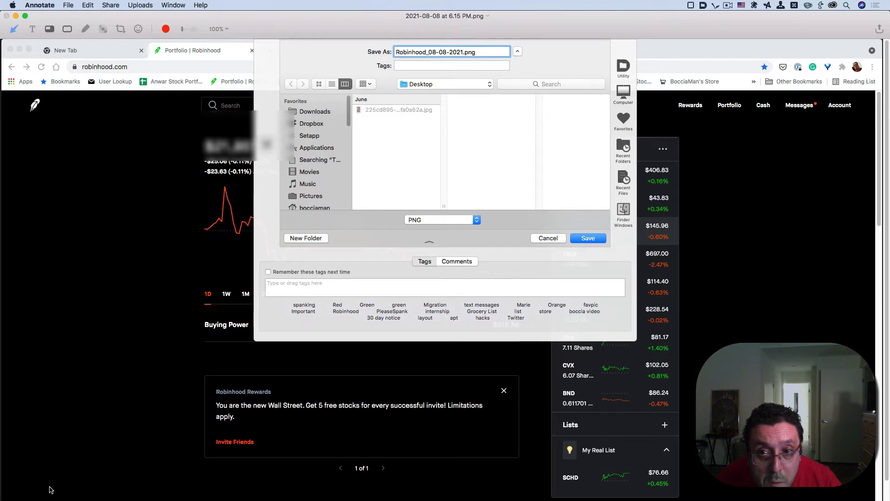
pyautogui.press('Return')
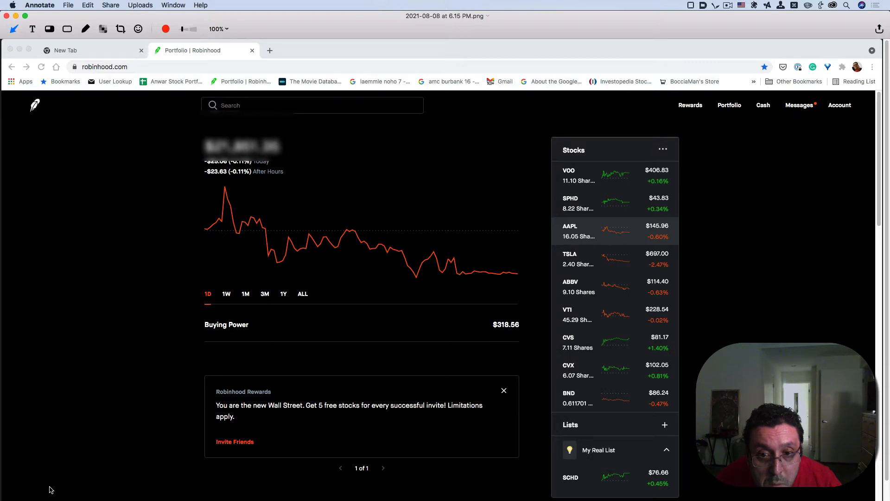
pyautogui.press('super+q')
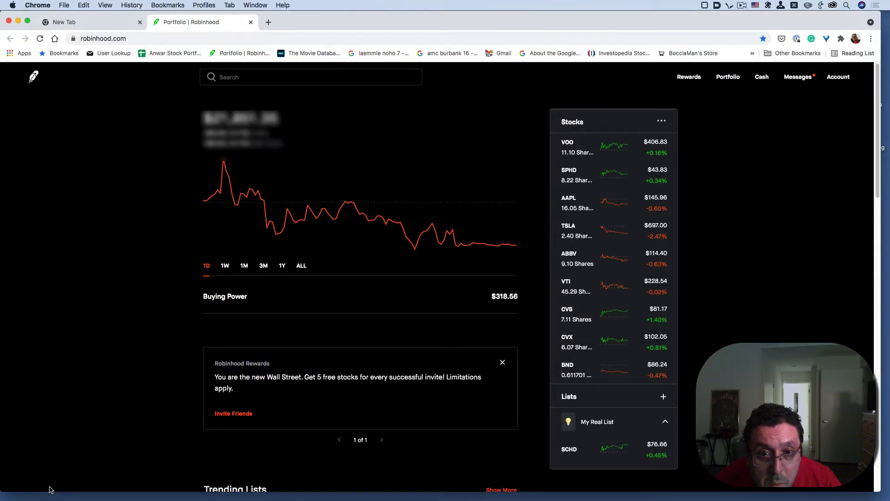
# Step: Close the Robinhood tab and clear the leftover text from the new tab's address bar
pyautogui.press('super+w')
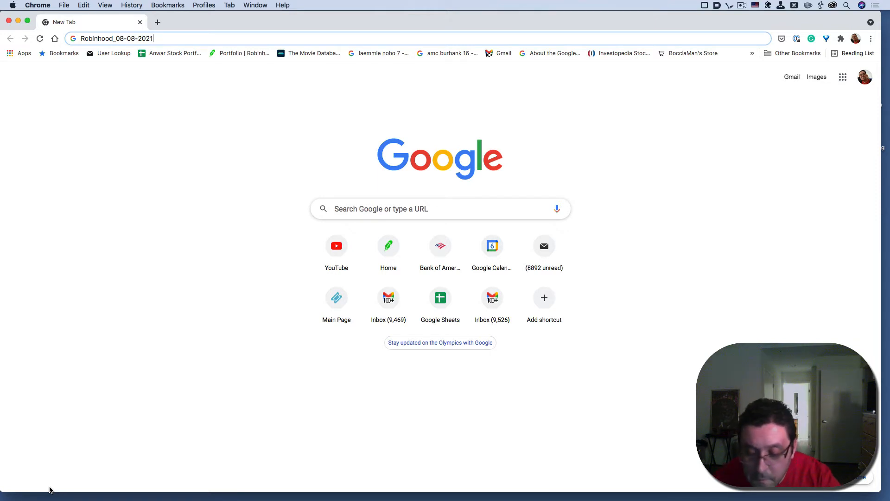
pyautogui.press('BackSpace')
pyautogui.press('BackSpace')
pyautogui.press('BackSpace')
pyautogui.press('BackSpace')
pyautogui.press('BackSpace')
pyautogui.press('BackSpace')
pyautogui.press('BackSpace')
pyautogui.press('BackSpace')
pyautogui.press('BackSpace')
pyautogui.press('BackSpace')
pyautogui.press('BackSpace')
pyautogui.press('BackSpace')
pyautogui.press('BackSpace')
pyautogui.press('BackSpace')
pyautogui.press('BackSpace')
pyautogui.press('BackSpace')
pyautogui.press('BackSpace')
pyautogui.press('BackSpace')
pyautogui.press('BackSpace')
pyautogui.press('BackSpace')
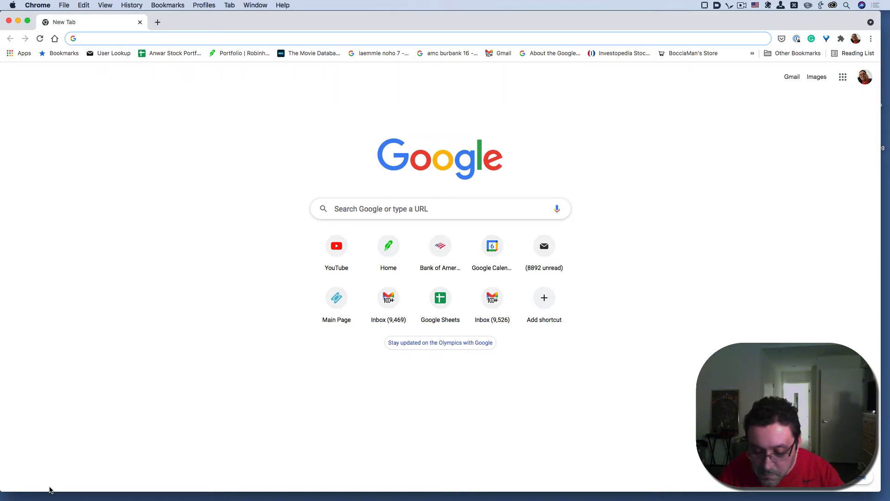
# Step: Switch back to Keyboard Maestro and review the screenshot macro from its final actions up to its triggers
pyautogui.press('super+Tab')
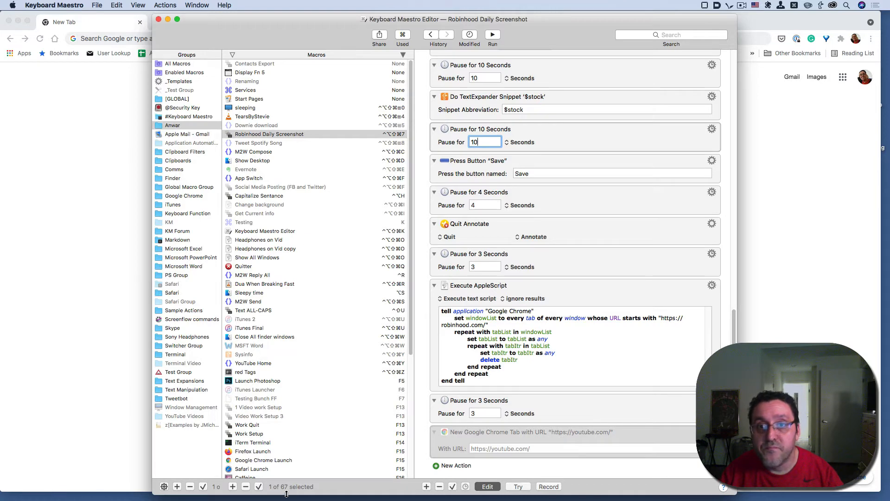
pyautogui.scroll(10, 621, 301)
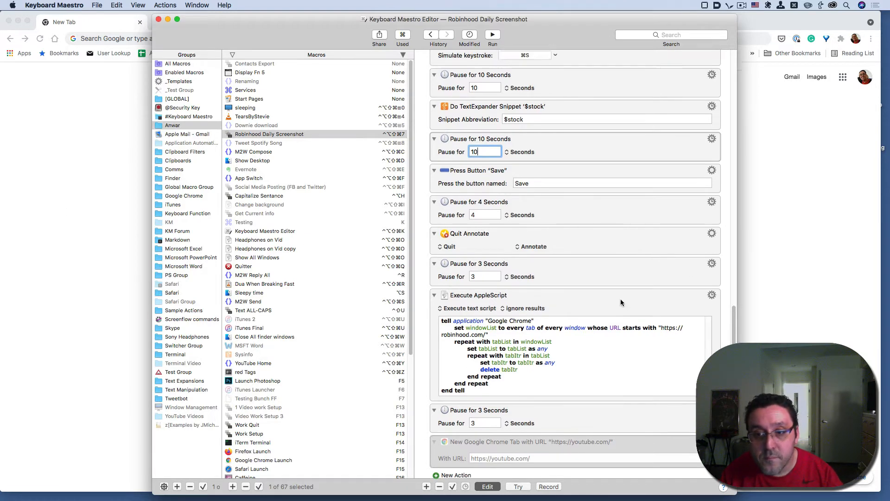
pyautogui.scroll(10, 618, 306)
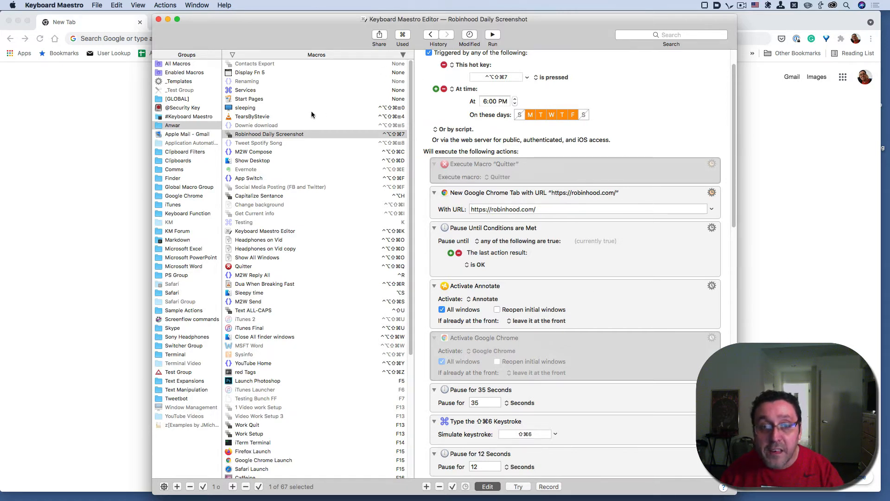
# Step: Search the available actions for "url", try adding an Open a URL action to the macro, and remove it
pyautogui.click(427, 487)
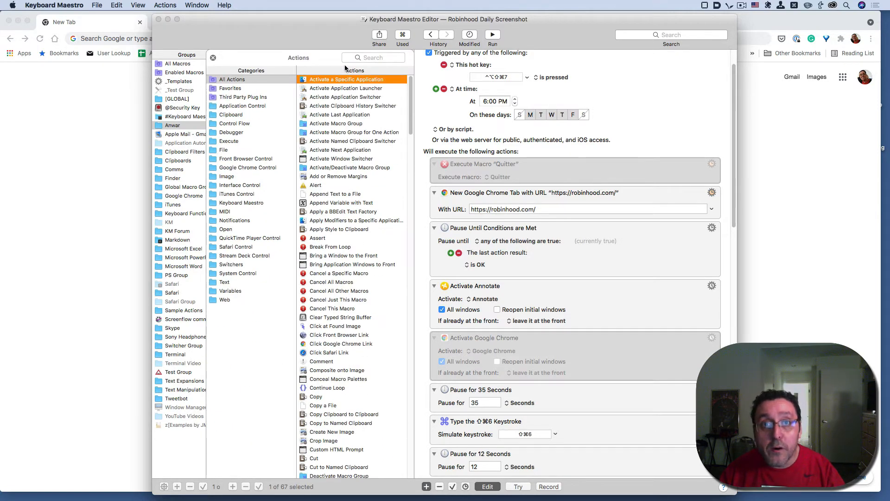
pyautogui.click(366, 59)
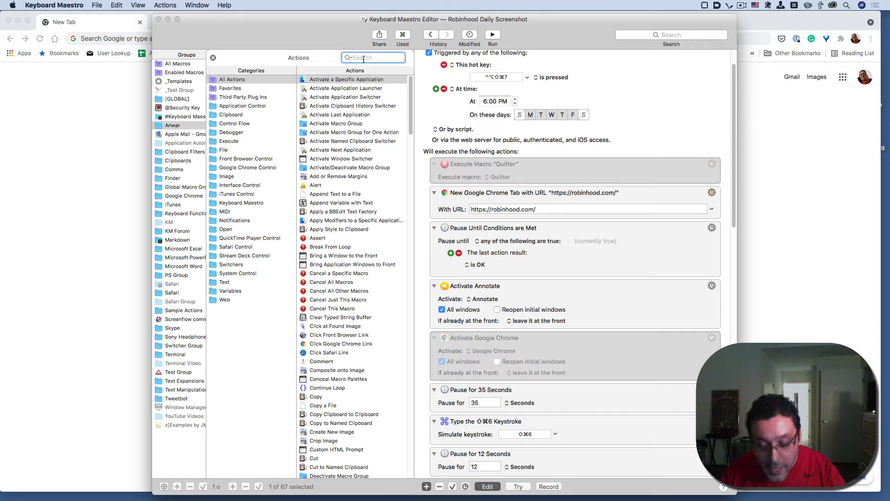
pyautogui.write('url')
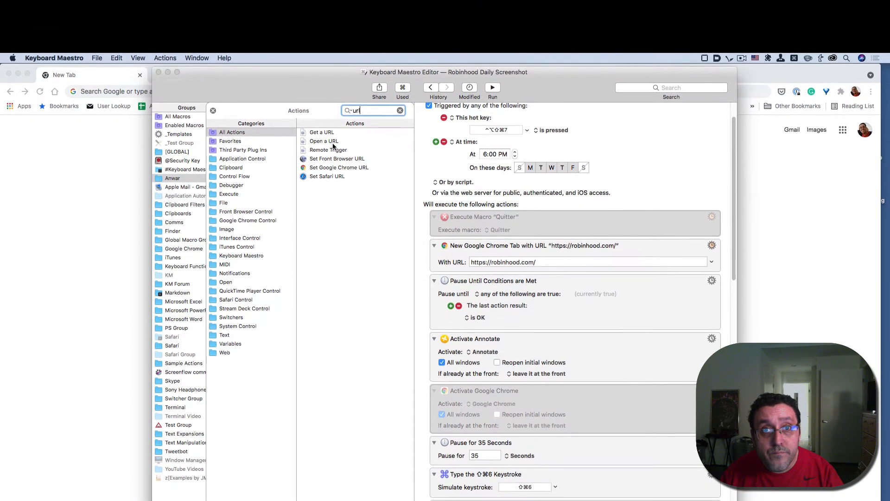
pyautogui.doubleClick(332, 148)
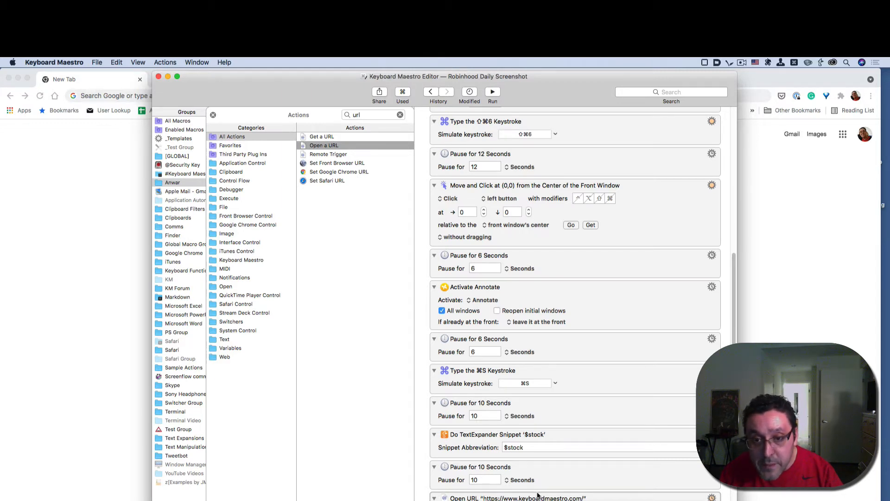
pyautogui.click(542, 498)
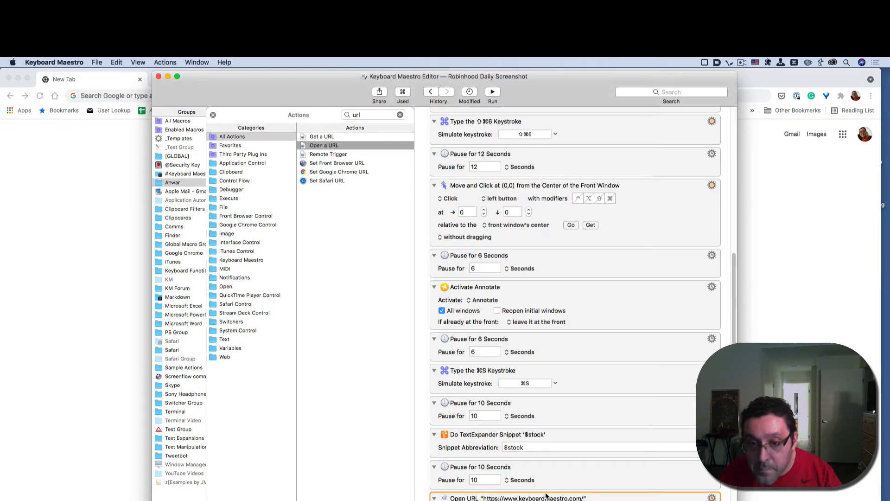
pyautogui.press('BackSpace')
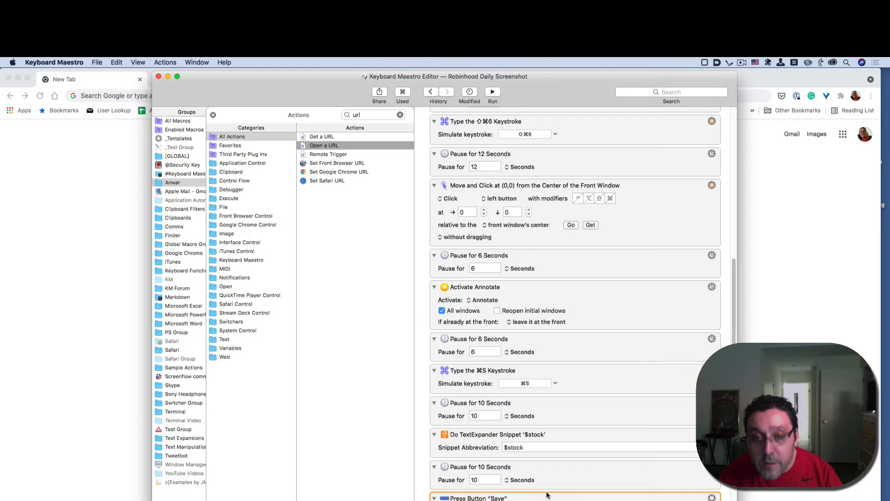
# Step: Review the macro's opening actions, look up keystroke actions by searching for "keys", and clear the search
pyautogui.scroll(5, 547, 495)
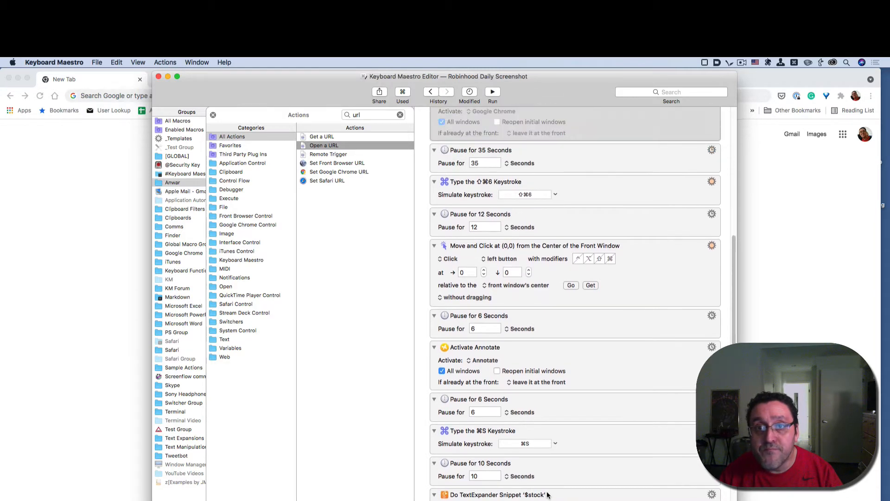
pyautogui.scroll(4, 547, 495)
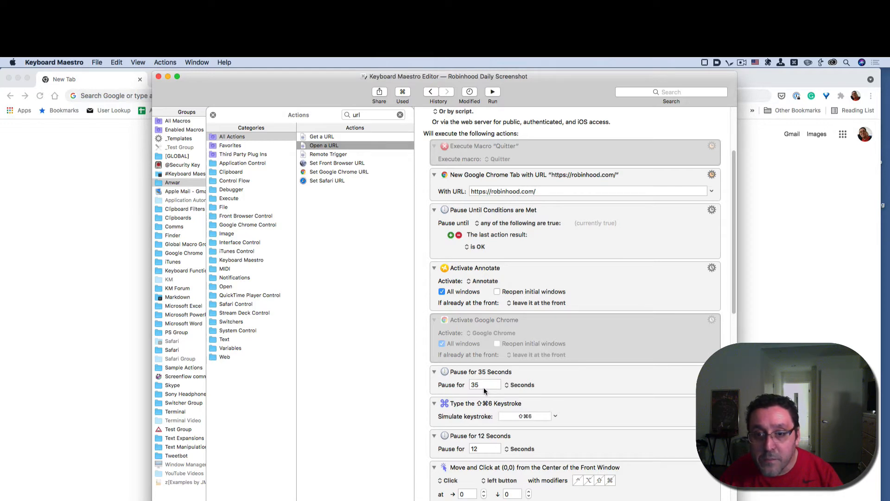
pyautogui.scroll(-1, 483, 391)
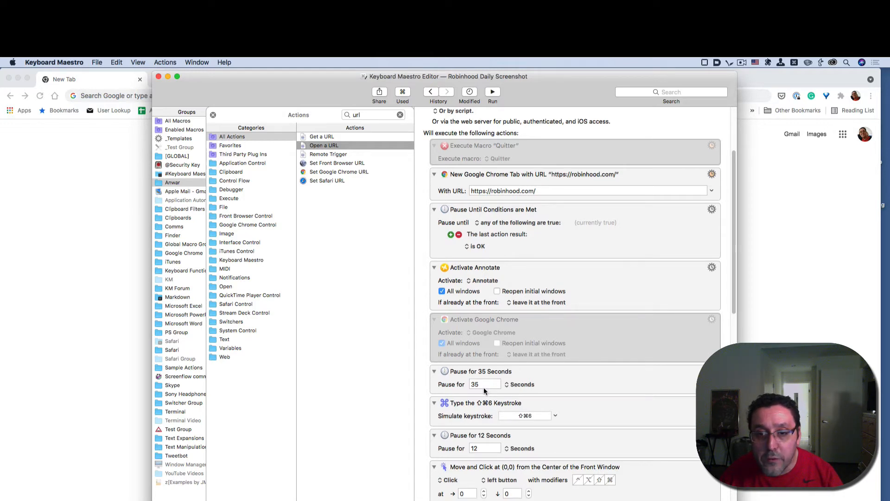
pyautogui.scroll(-1, 484, 391)
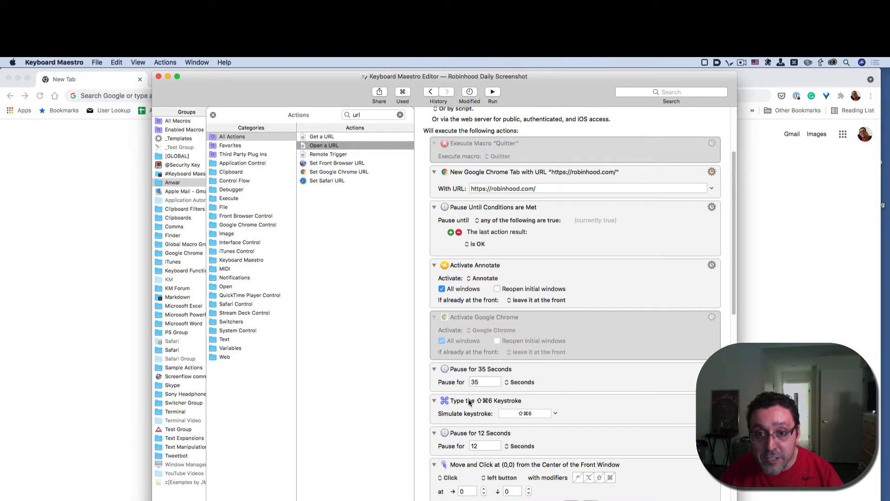
pyautogui.click(364, 115)
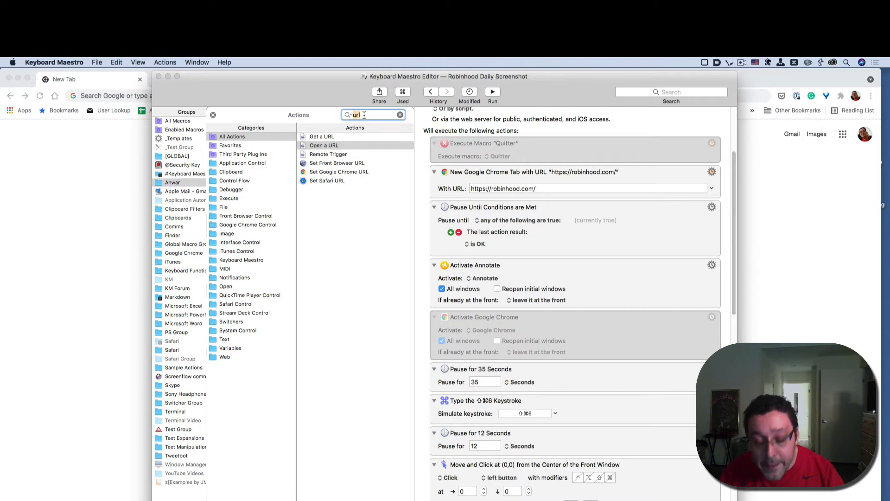
pyautogui.write('key')
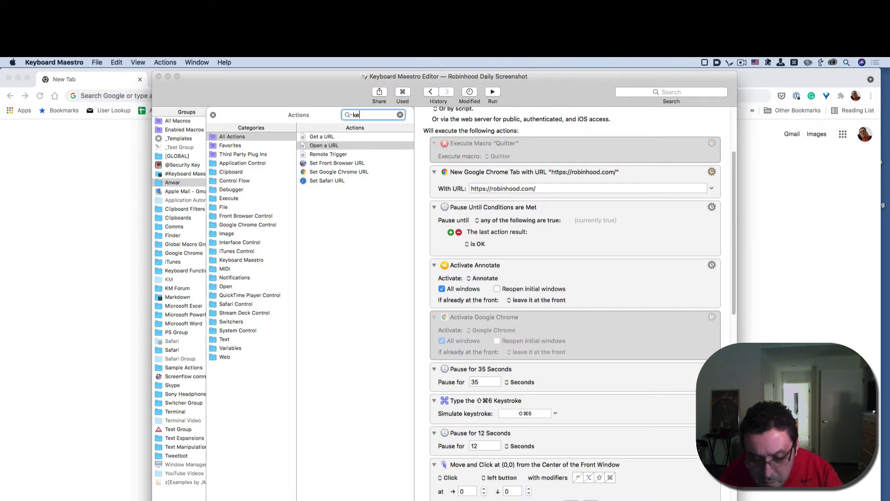
pyautogui.write('s')
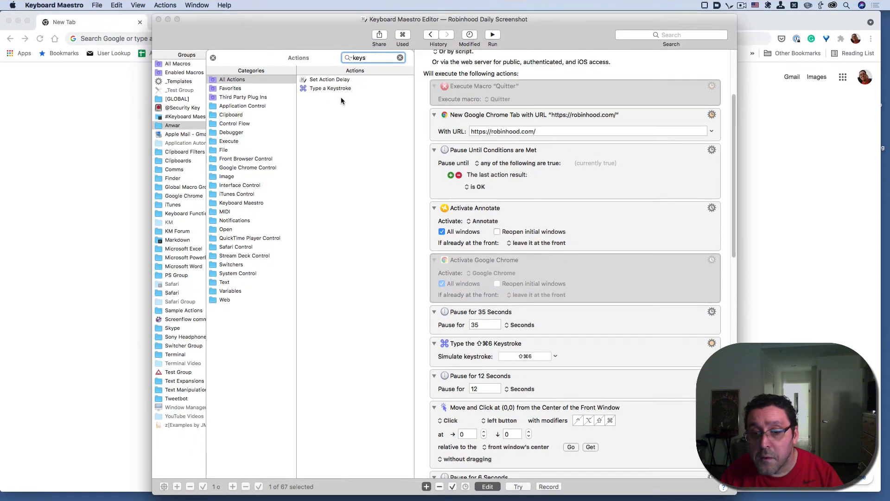
pyautogui.press('BackSpace')
pyautogui.press('BackSpace')
pyautogui.press('BackSpace')
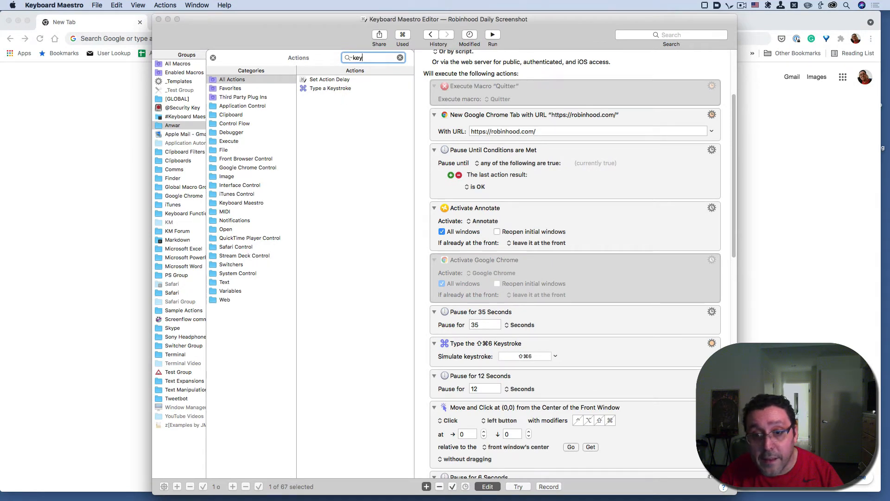
pyautogui.press('BackSpace')
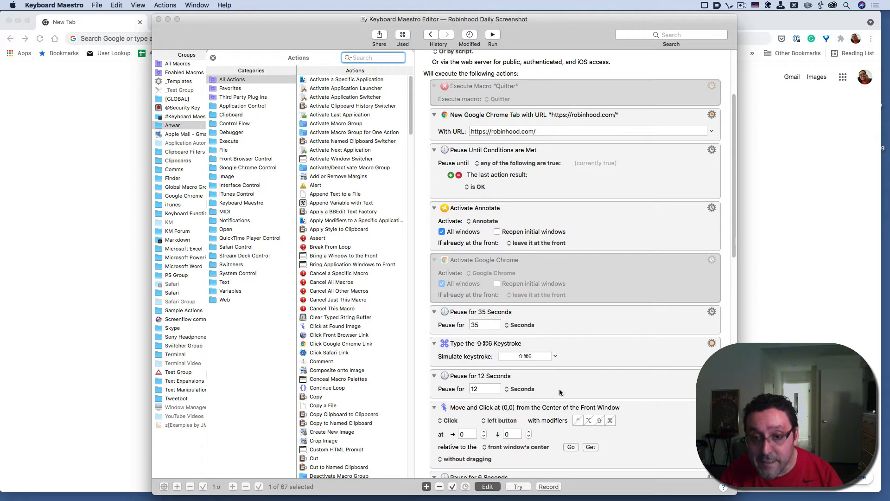
# Step: Examine the macro's Move and Click action and its settings relative to the front window's center
pyautogui.scroll(-1, 556, 390)
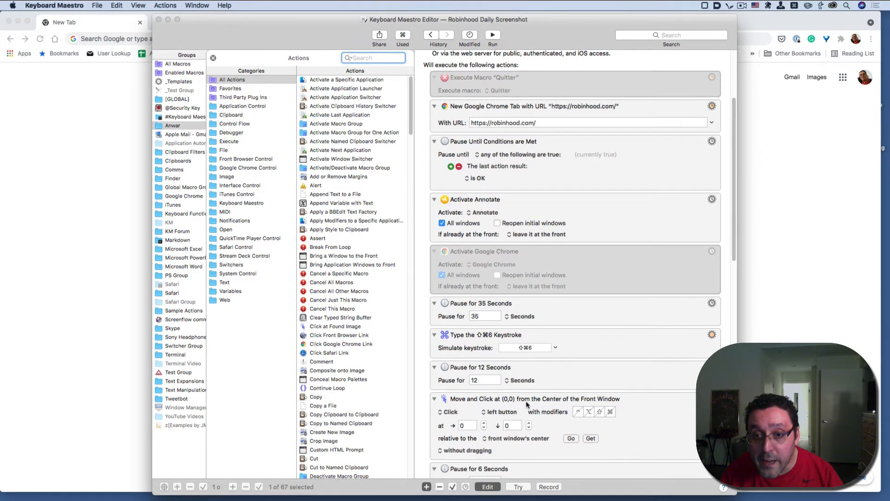
pyautogui.scroll(-1, 527, 405)
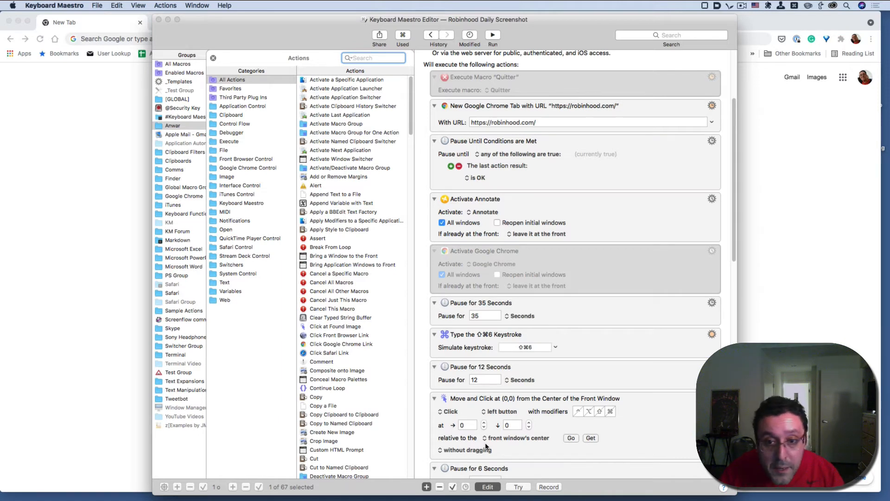
pyautogui.scroll(-1, 468, 450)
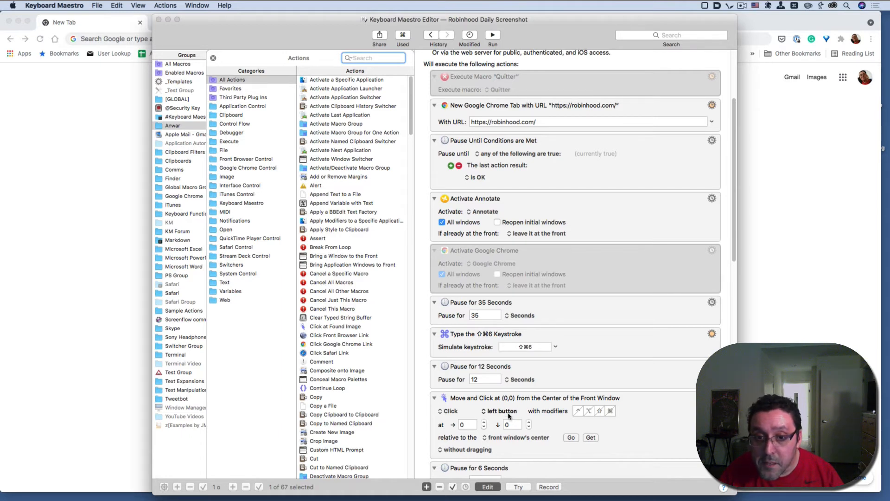
pyautogui.scroll(-1, 509, 414)
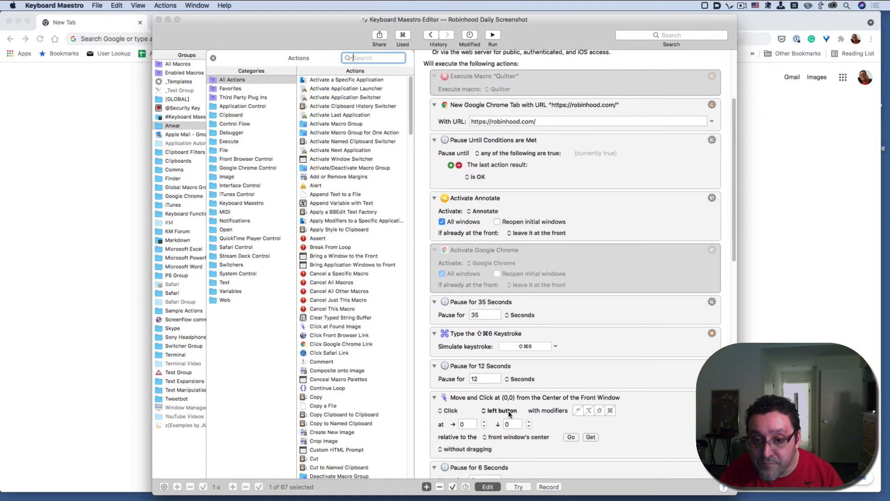
pyautogui.scroll(-1, 511, 412)
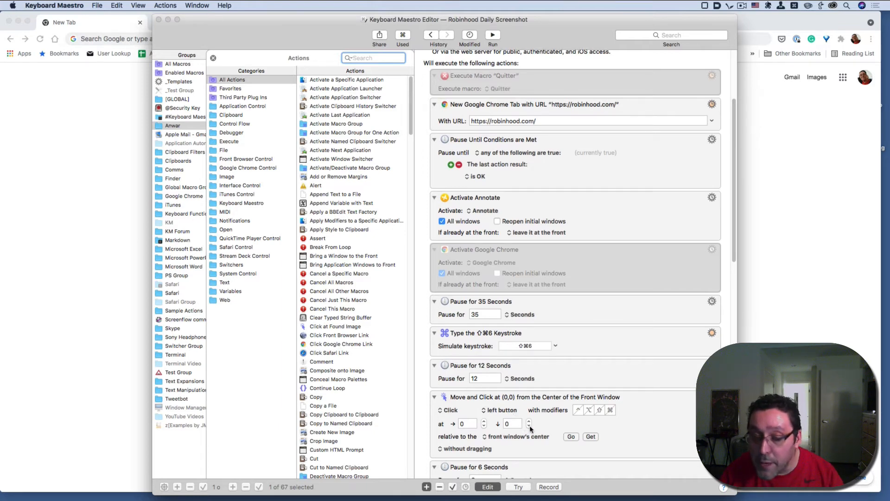
pyautogui.scroll(-2, 525, 425)
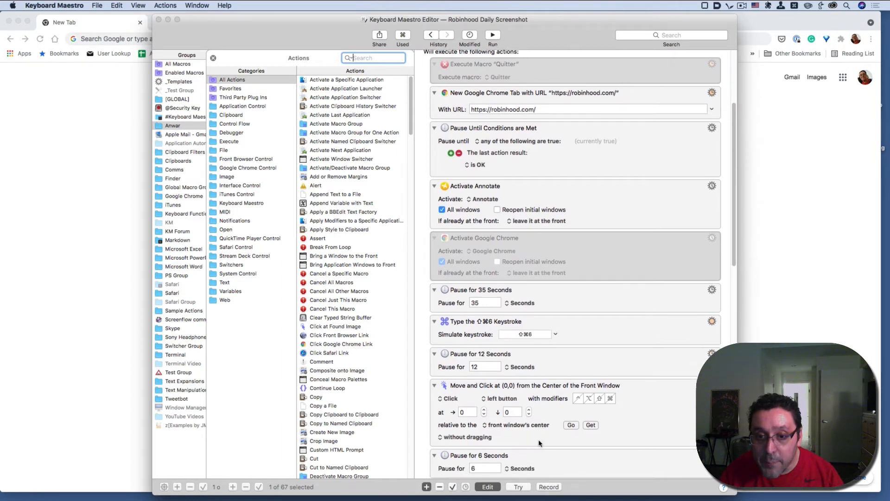
# Step: Review the macro's actions after Move and Click, including the pauses, the second Activate Annotate action and the ⌘S keystroke
pyautogui.scroll(-3, 538, 437)
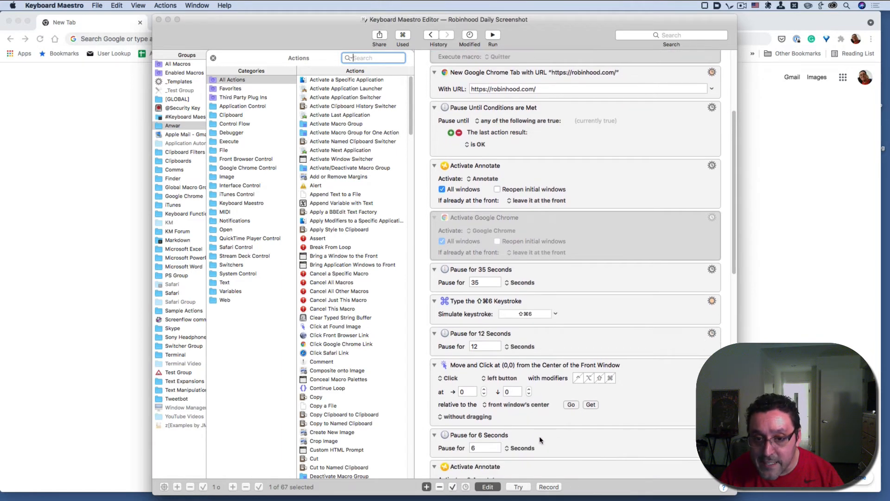
pyautogui.scroll(-5, 542, 438)
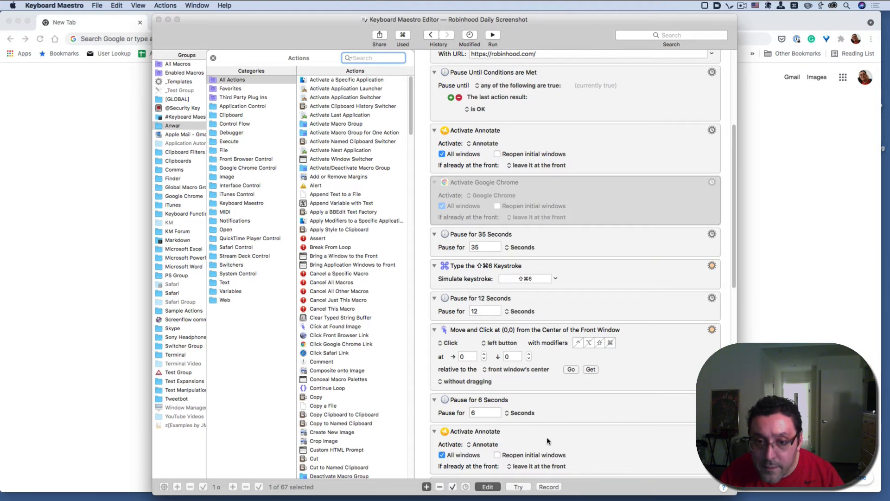
pyautogui.scroll(-2, 466, 431)
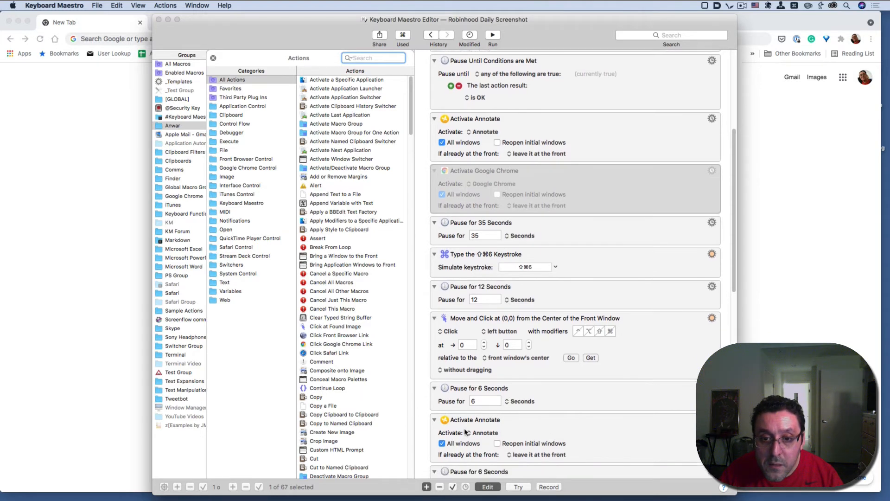
pyautogui.scroll(-4, 463, 427)
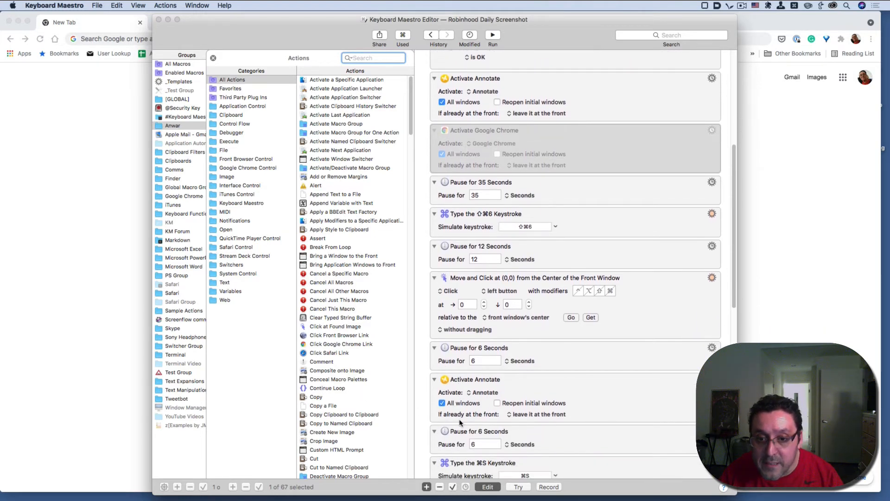
pyautogui.scroll(-5, 459, 418)
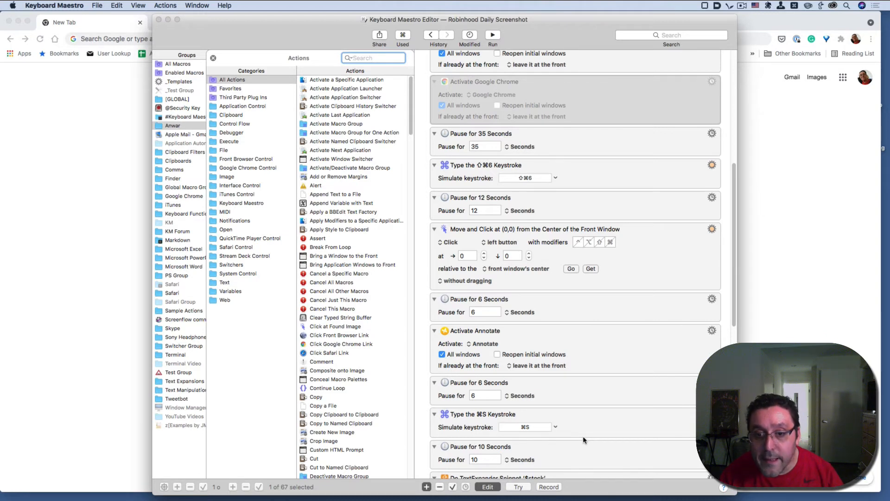
pyautogui.scroll(-1, 583, 436)
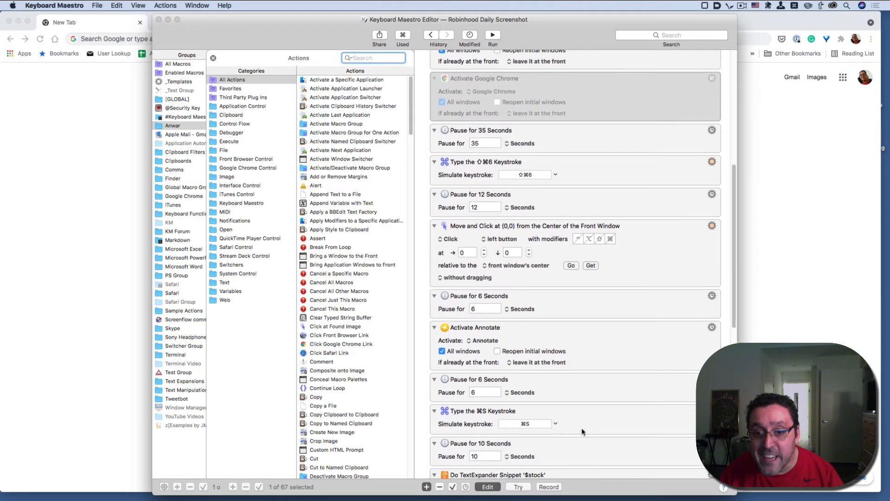
pyautogui.scroll(-2, 581, 424)
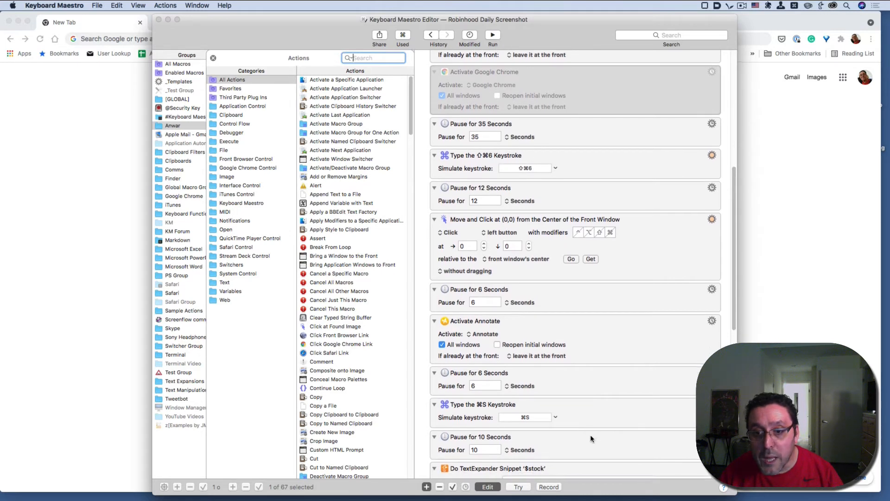
# Step: Examine the macro's Do TextExpander Snippet '$stock' action and the pauses around it
pyautogui.scroll(-3, 583, 428)
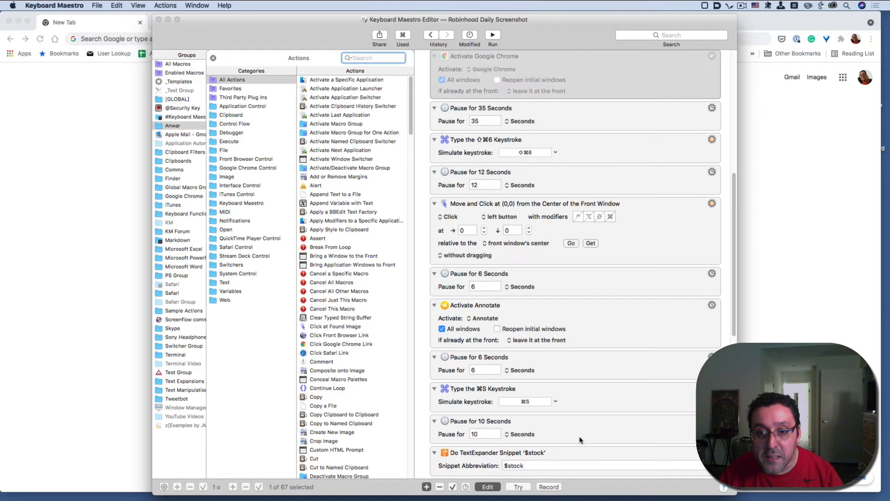
pyautogui.scroll(-1, 576, 449)
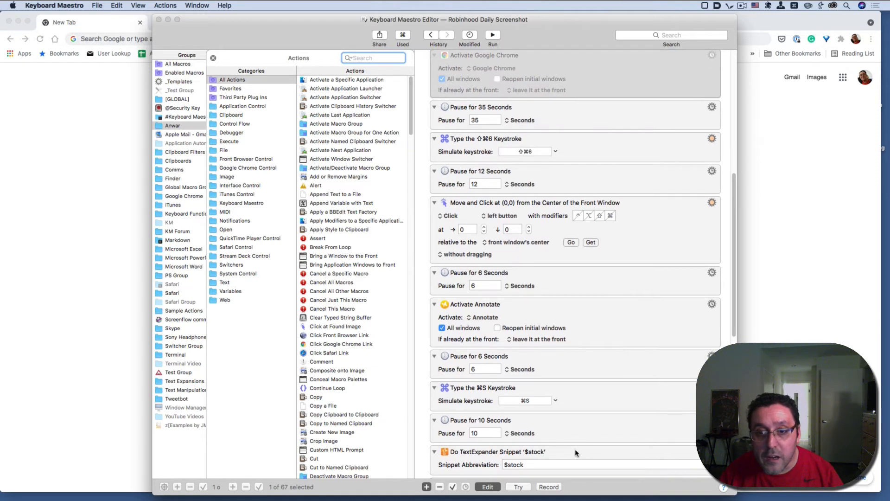
pyautogui.scroll(-1, 574, 447)
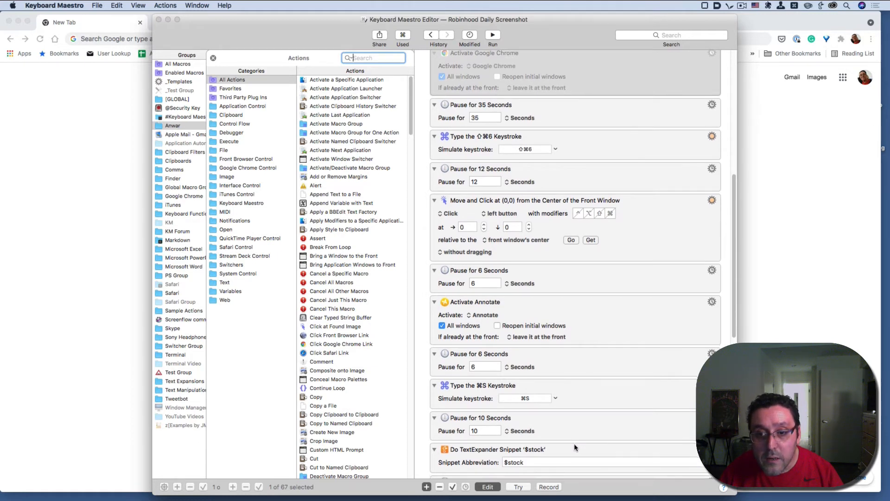
pyautogui.scroll(-3, 574, 443)
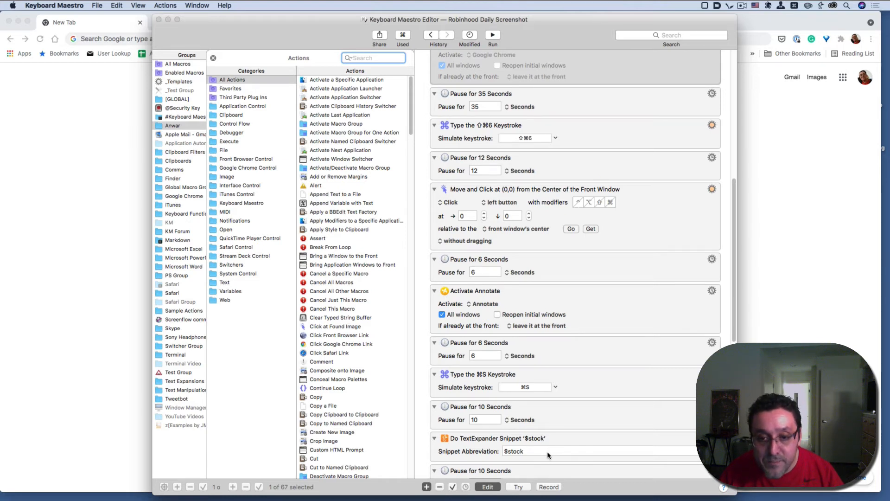
pyautogui.scroll(-2, 549, 452)
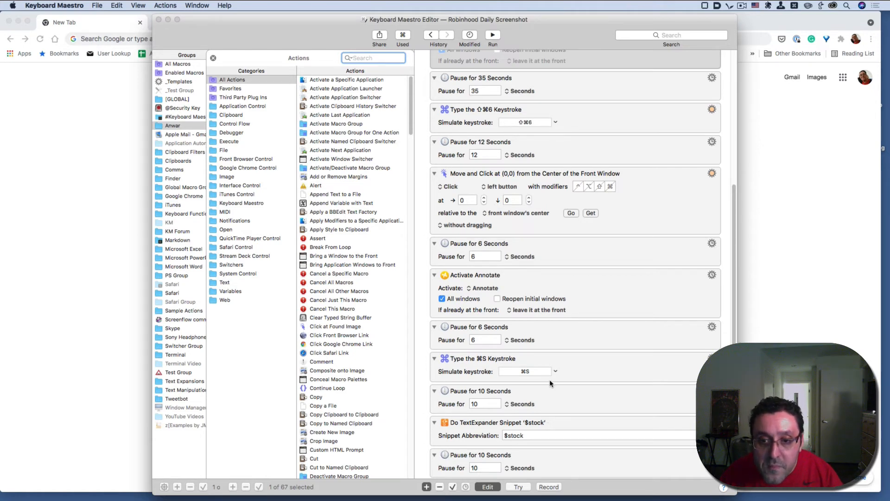
pyautogui.scroll(-1, 542, 377)
pyautogui.scroll(-5, 541, 379)
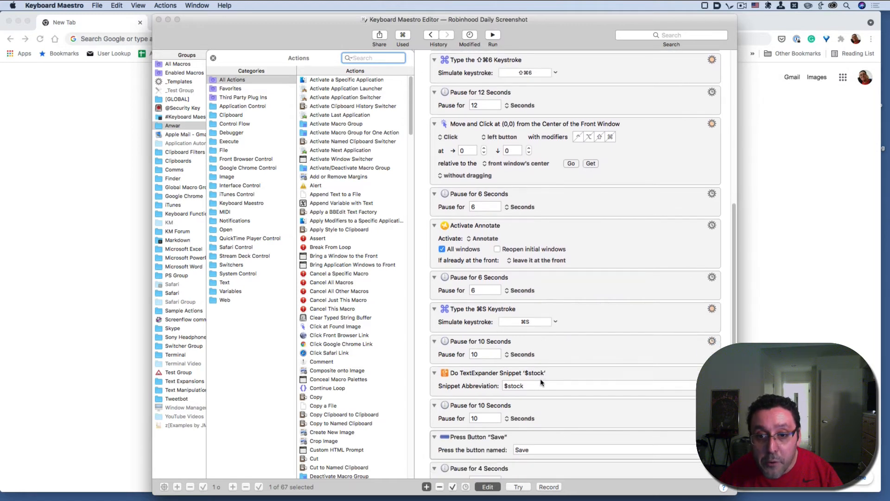
pyautogui.scroll(-1, 540, 379)
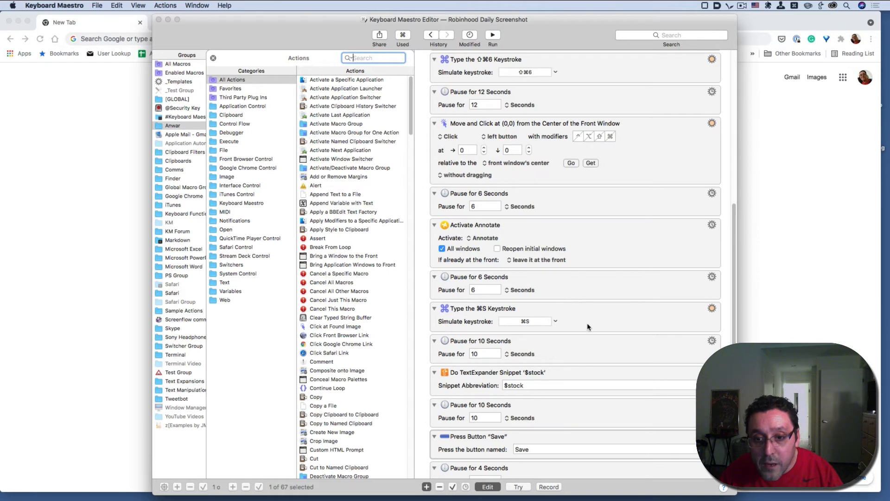
# Step: Review the macro's Press Button "Save", Quit Annotate and Execute AppleScript actions, and close the macro editor window
pyautogui.scroll(-3, 588, 344)
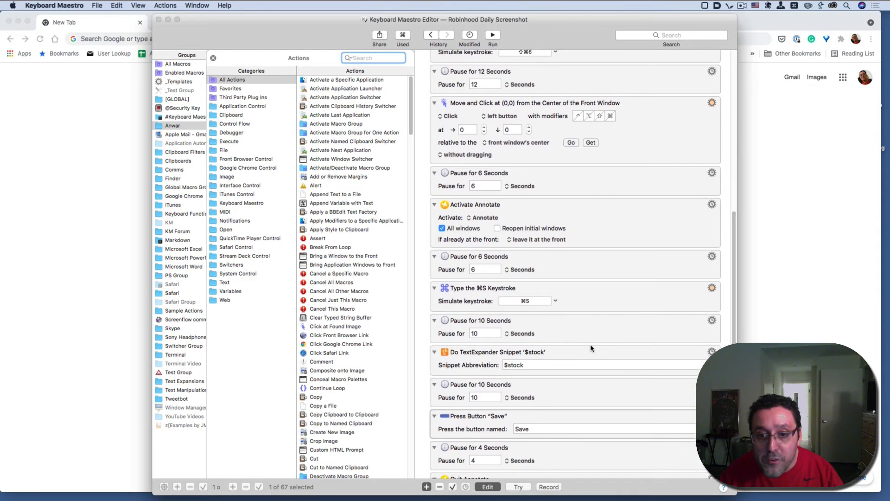
pyautogui.scroll(-3, 591, 345)
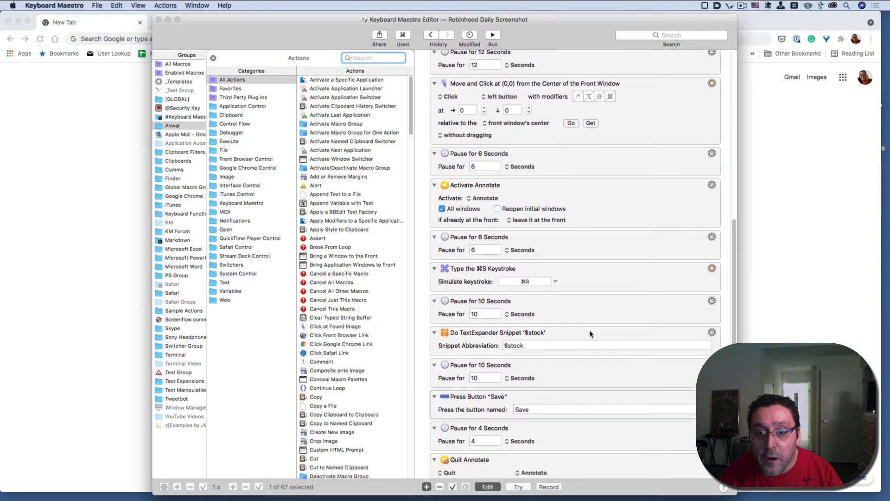
pyautogui.scroll(-3, 590, 333)
pyautogui.scroll(-3, 590, 334)
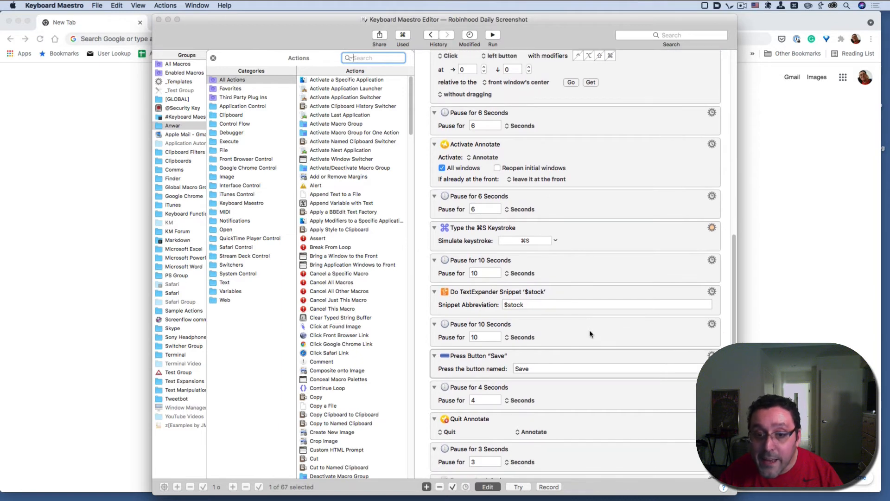
pyautogui.scroll(-5, 590, 333)
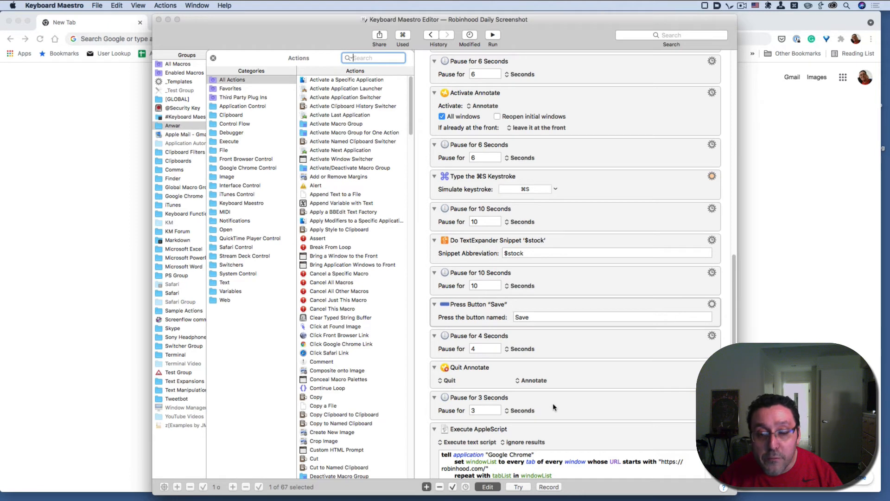
pyautogui.scroll(-1, 553, 405)
pyautogui.scroll(-3, 553, 405)
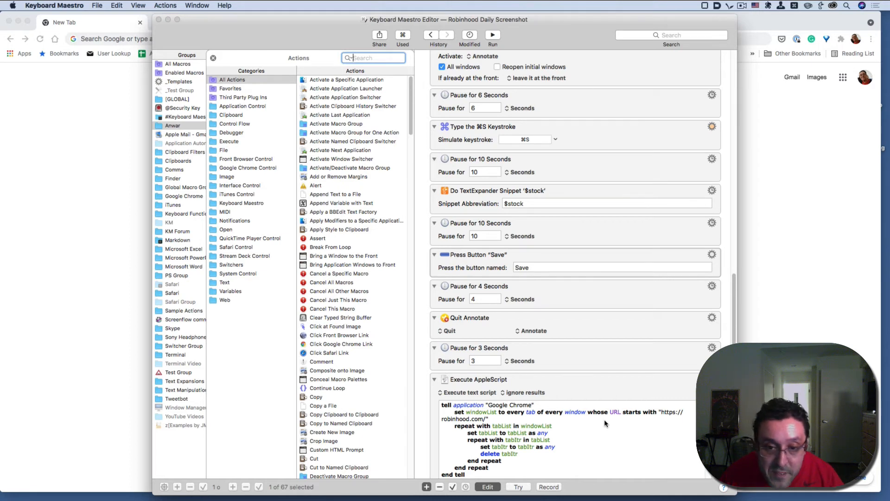
pyautogui.scroll(-2, 601, 391)
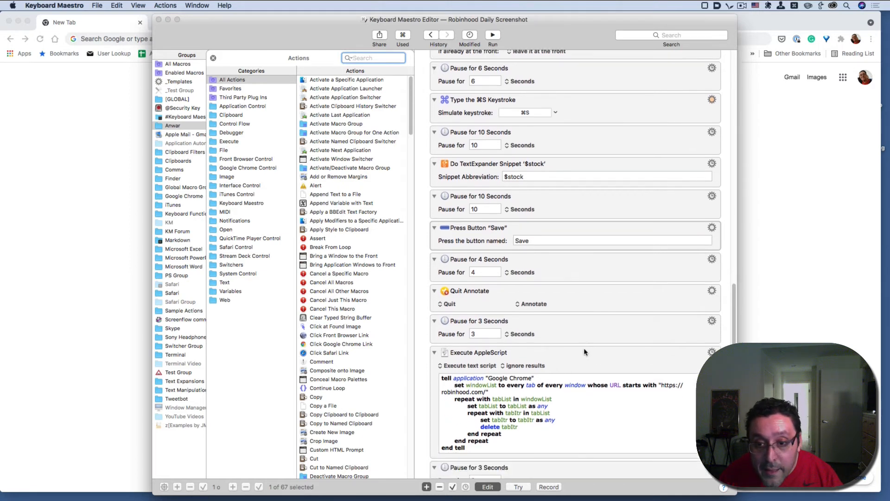
pyautogui.scroll(-4, 584, 351)
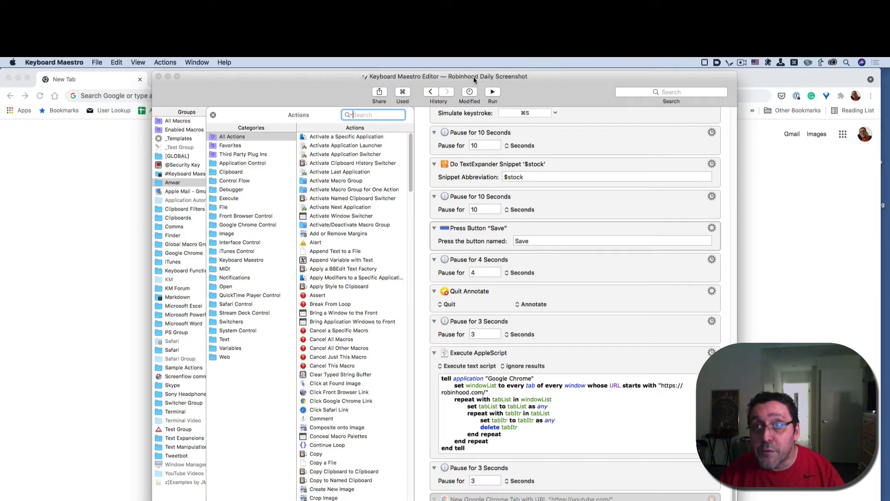
pyautogui.click(158, 77)
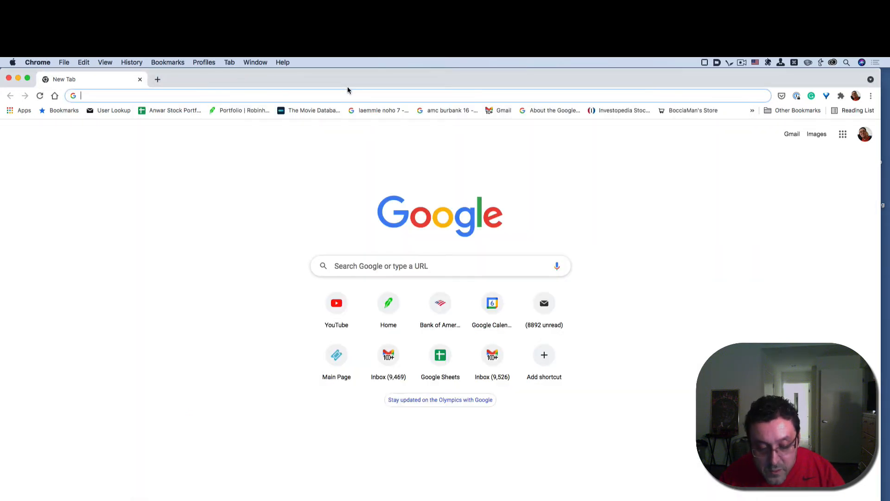
# Step: Find TextExpander in the app launcher with "tex" and open it
pyautogui.hotkey('alt', 'space')
pyautogui.write('te')
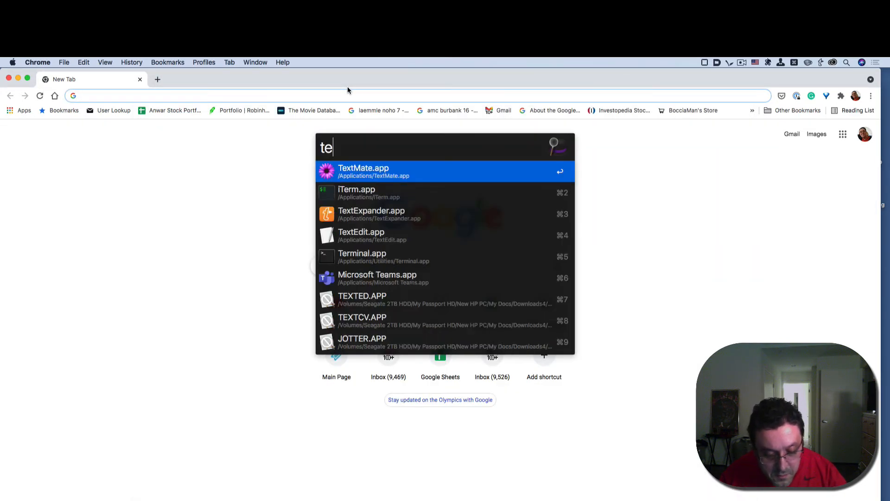
pyautogui.write('x')
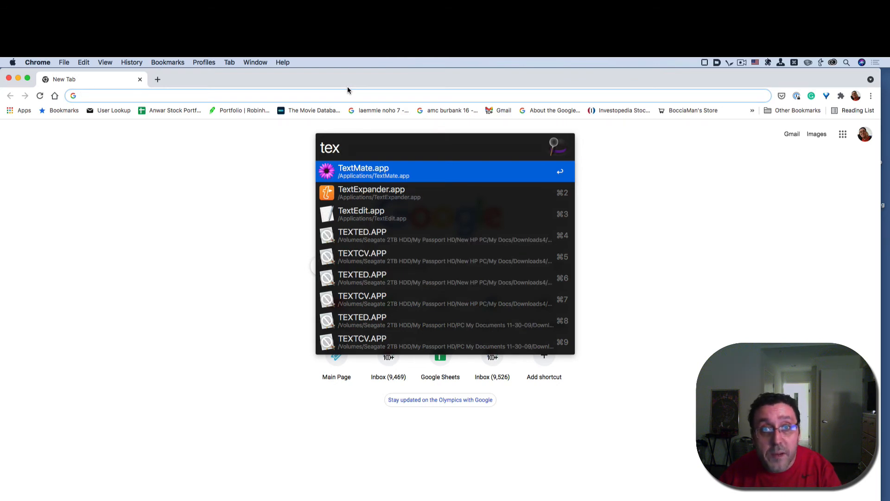
pyautogui.press('Down')
pyautogui.press('Return')
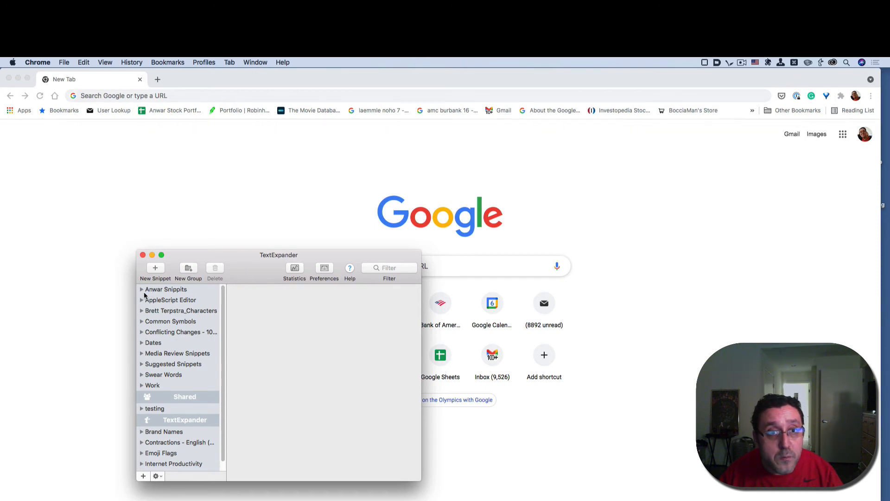
# Step: Filter the TextExpander snippets by "$sto" and open the Robinhood naming snippet
pyautogui.click(379, 269)
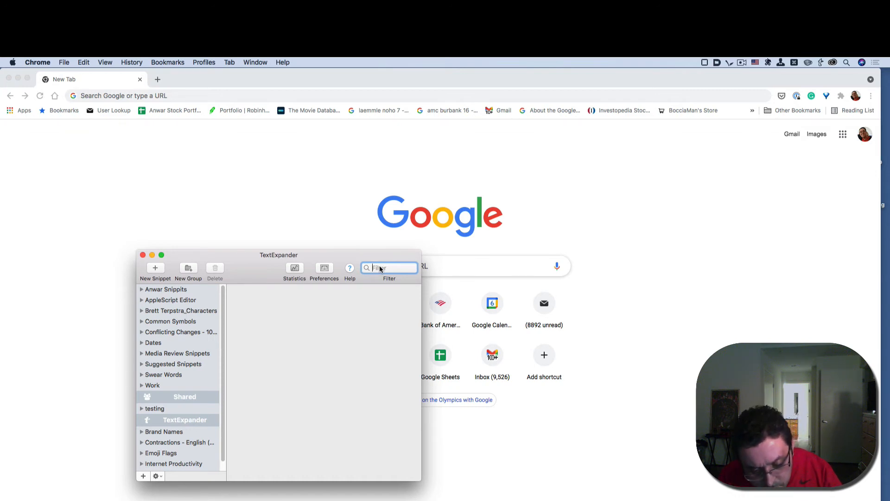
pyautogui.write('$sto')
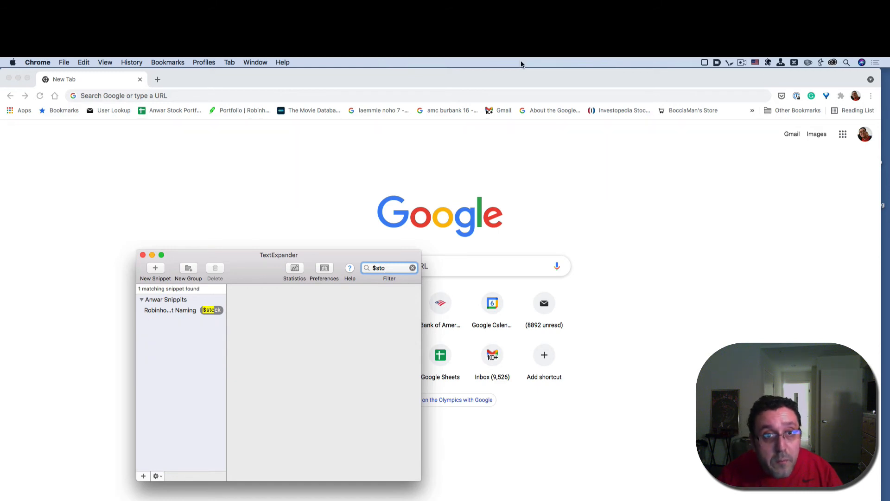
pyautogui.click(165, 312)
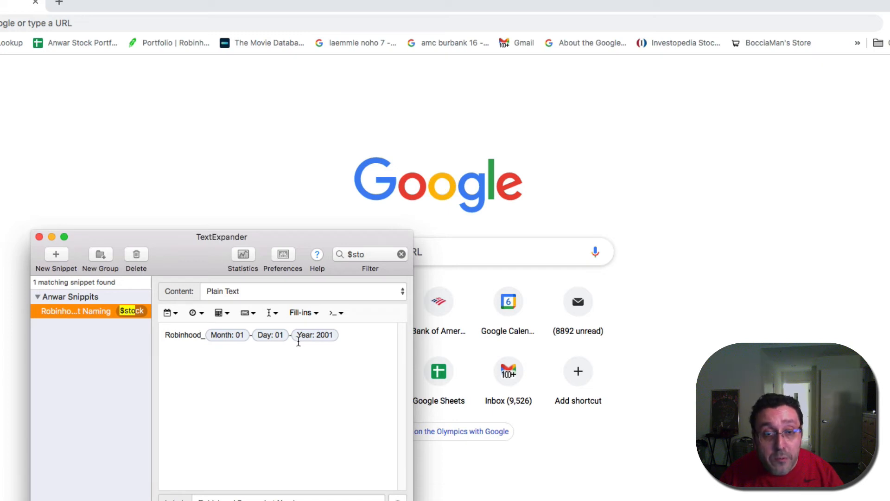
# Step: Examine the date math and date format options available for the snippet's content, and close the TextExpander window
pyautogui.click(220, 319)
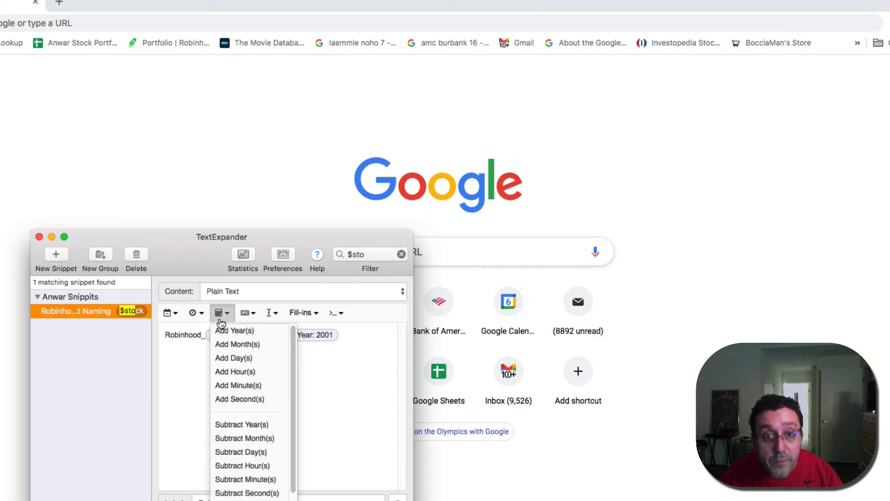
pyautogui.click(221, 319)
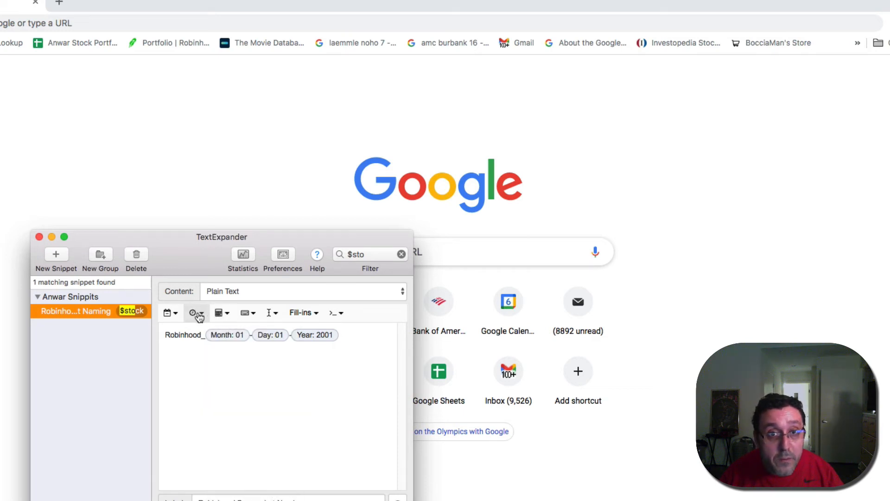
pyautogui.click(172, 314)
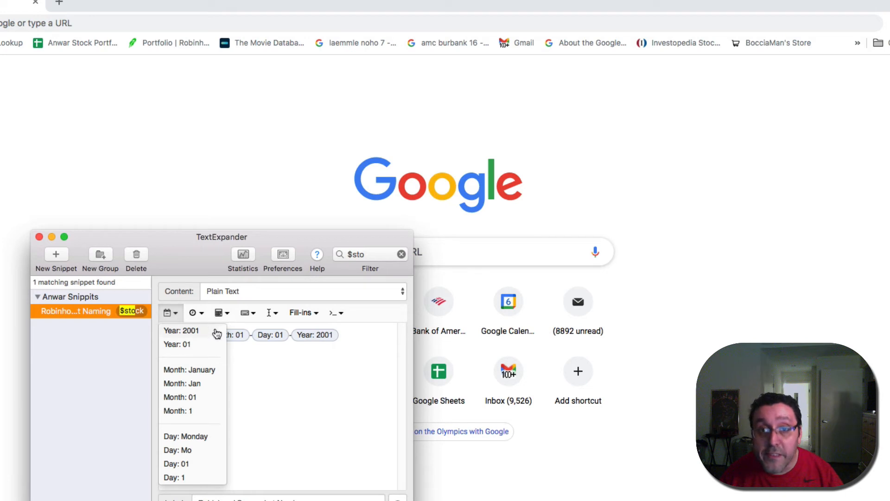
pyautogui.click(337, 369)
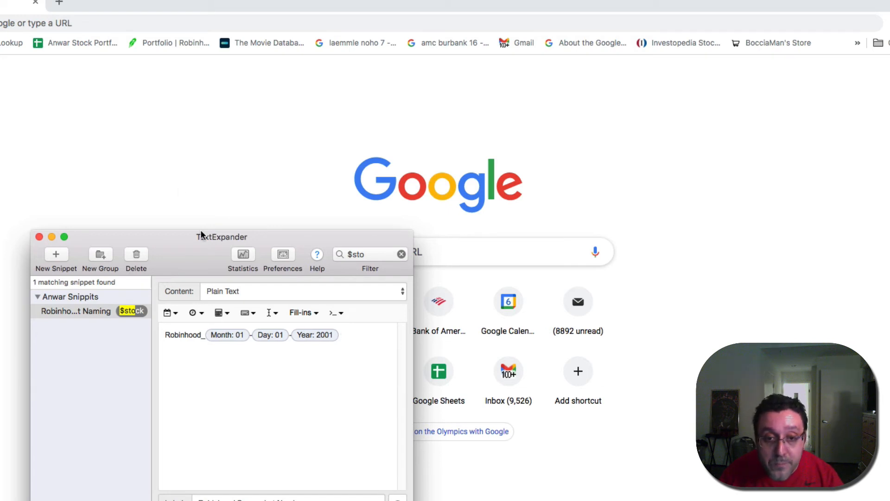
pyautogui.click(40, 237)
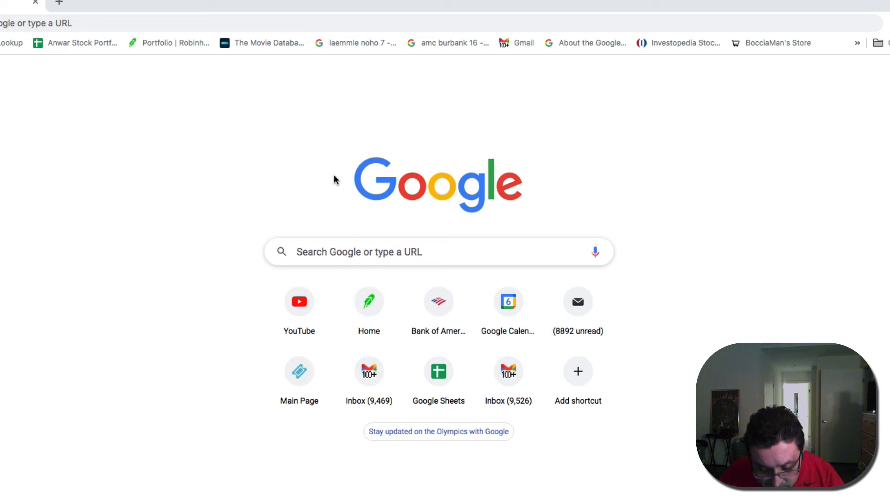
# Step: Find the Hazel preference pane in the app launcher with "haz" and open it
pyautogui.hotkey('alt', 'space')
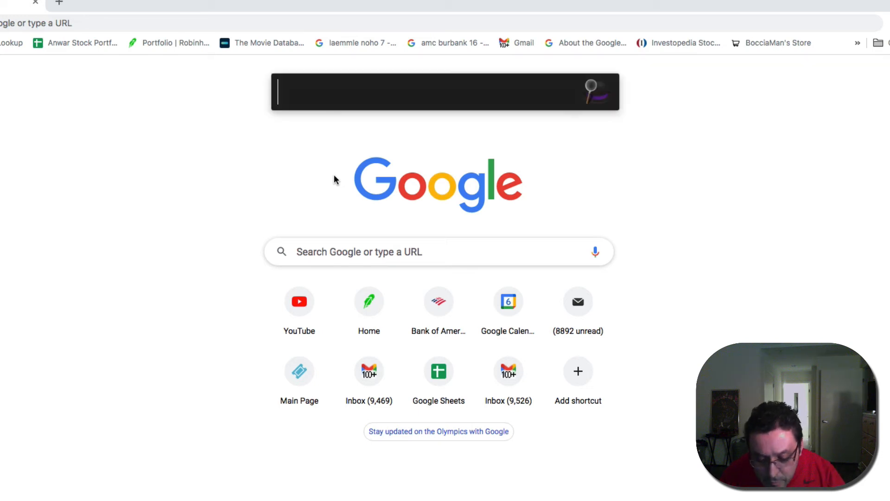
pyautogui.write('haz')
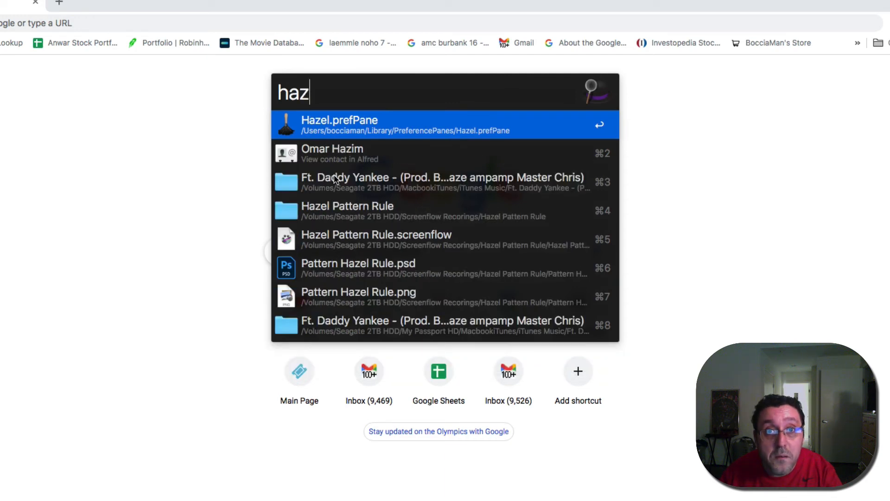
pyautogui.press('Return')
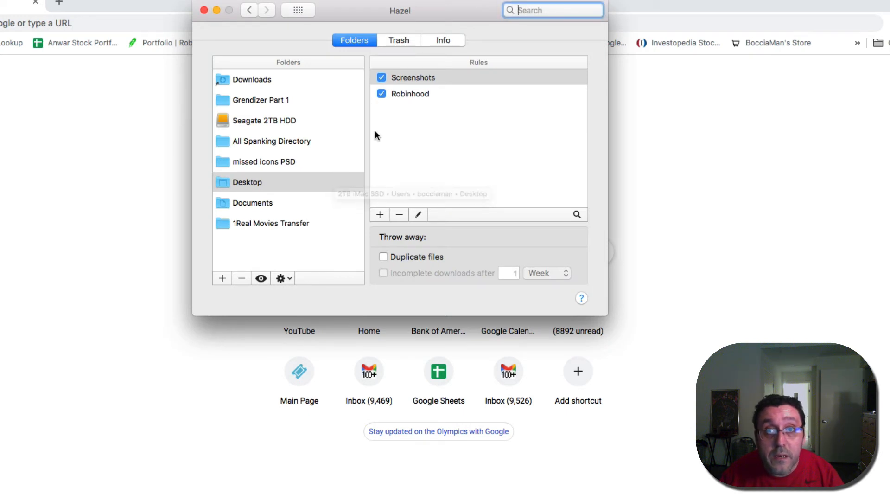
# Step: Examine the Desktop folder's Robinhood rule, including its name-matching options and move action, and cancel out of the rule editor
pyautogui.click(402, 93)
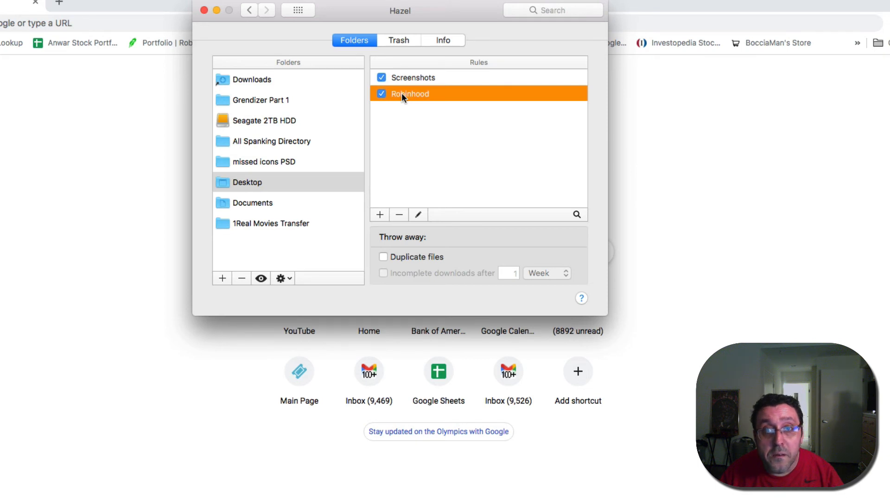
pyautogui.doubleClick(401, 94)
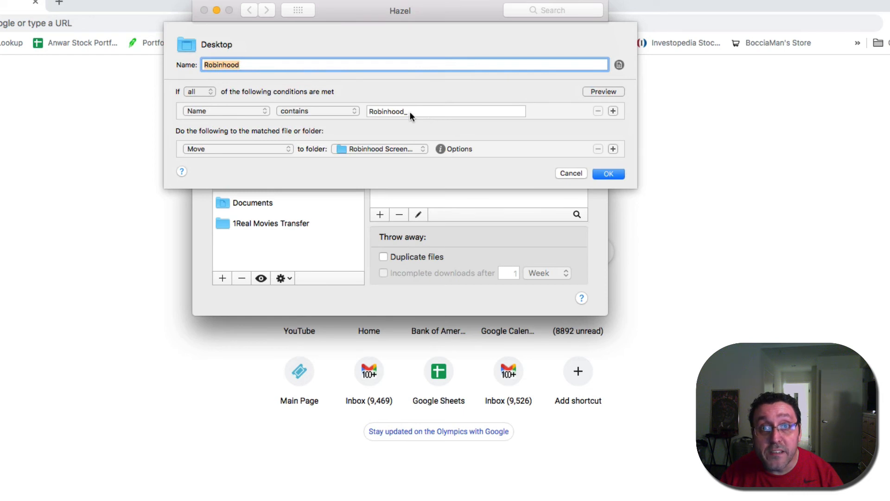
pyautogui.click(337, 112)
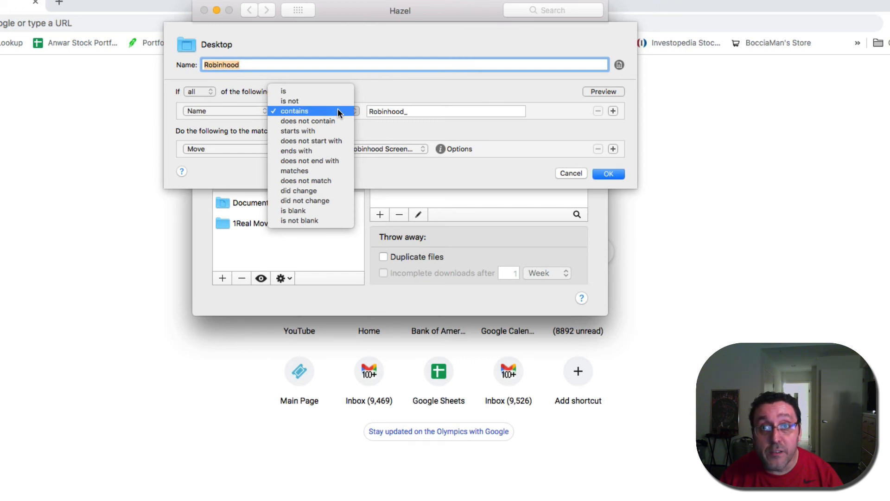
pyautogui.click(338, 110)
pyautogui.press('Tab')
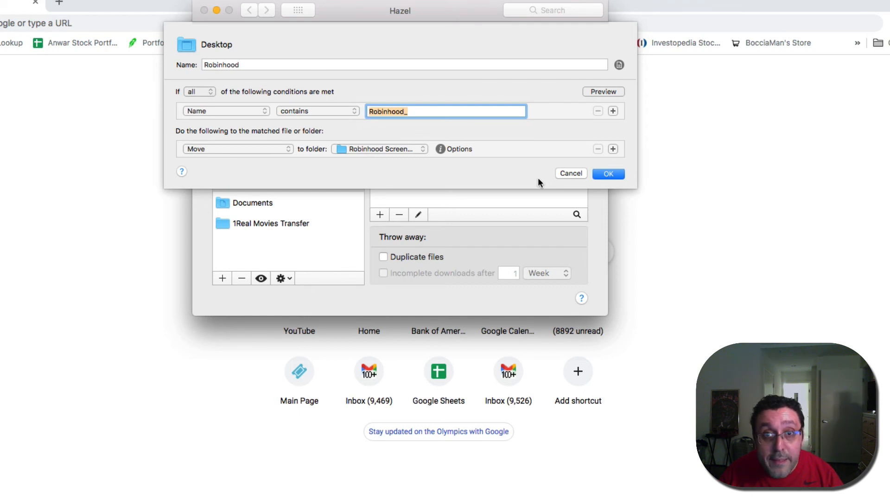
pyautogui.click(565, 174)
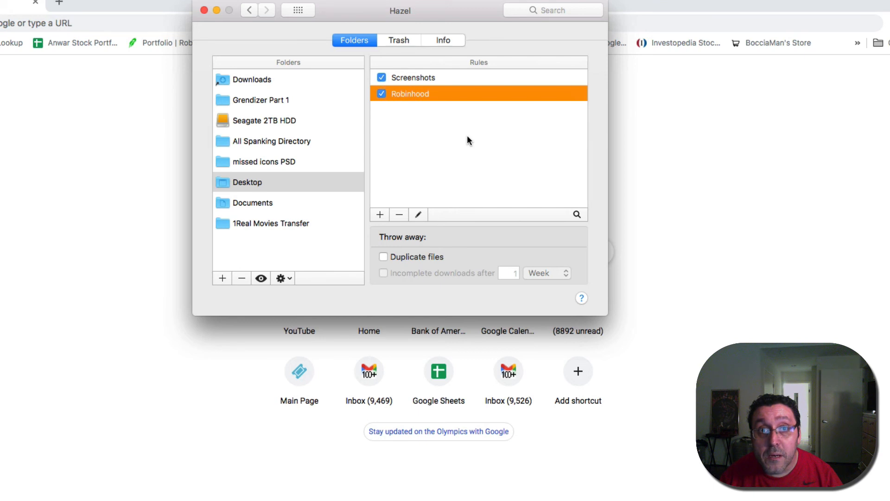
pyautogui.doubleClick(432, 94)
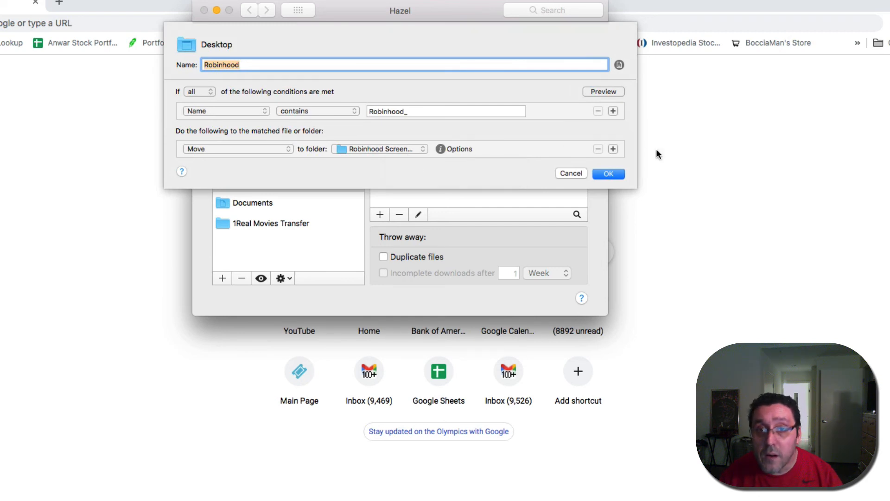
pyautogui.click(567, 177)
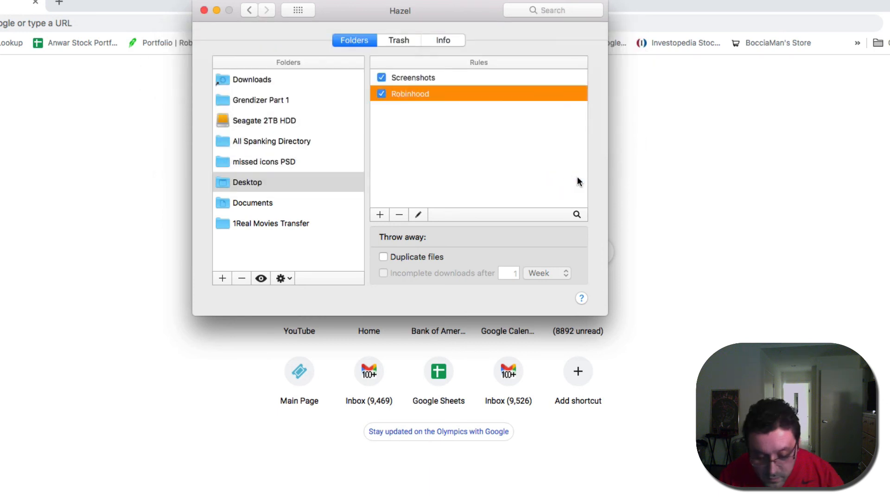
# Step: Search the launcher's file search for "robinho" and open the Robinhood Screenshots folder
pyautogui.hotkey('alt', 'space')
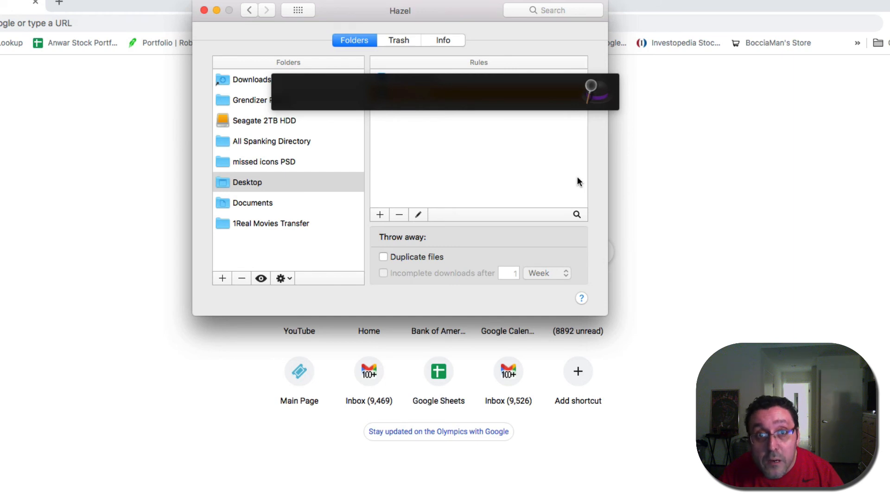
pyautogui.write("'")
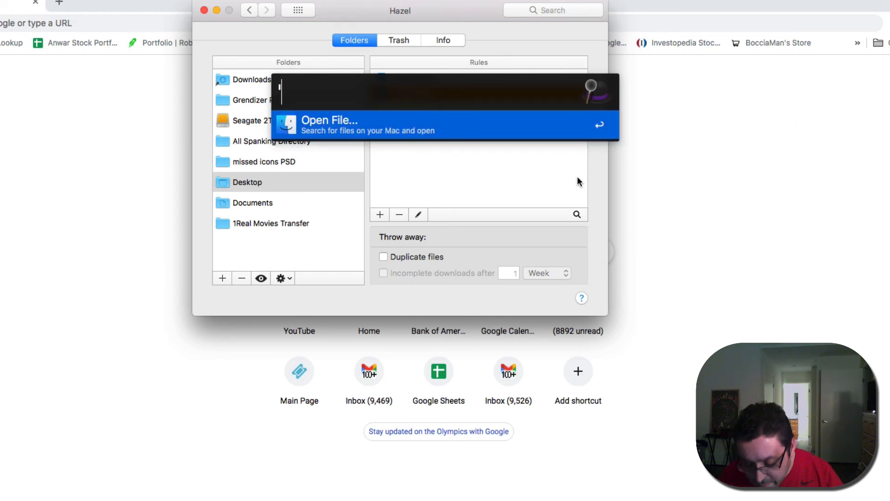
pyautogui.write('rob')
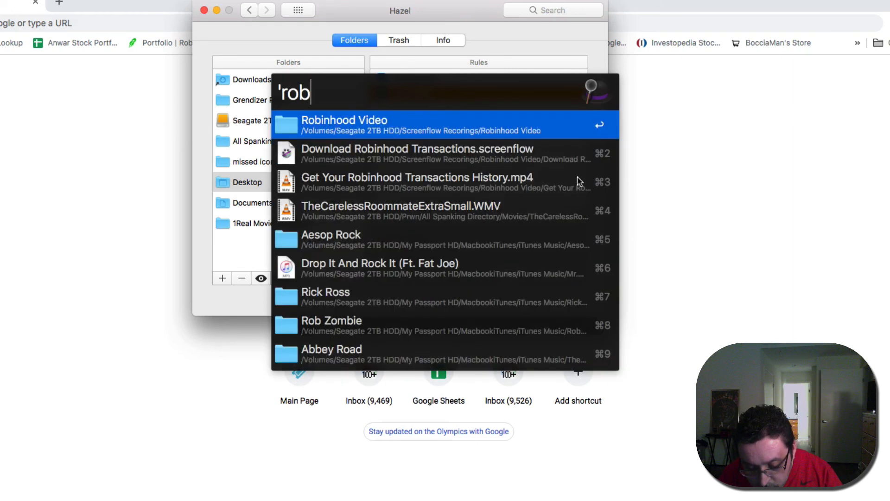
pyautogui.write('inho')
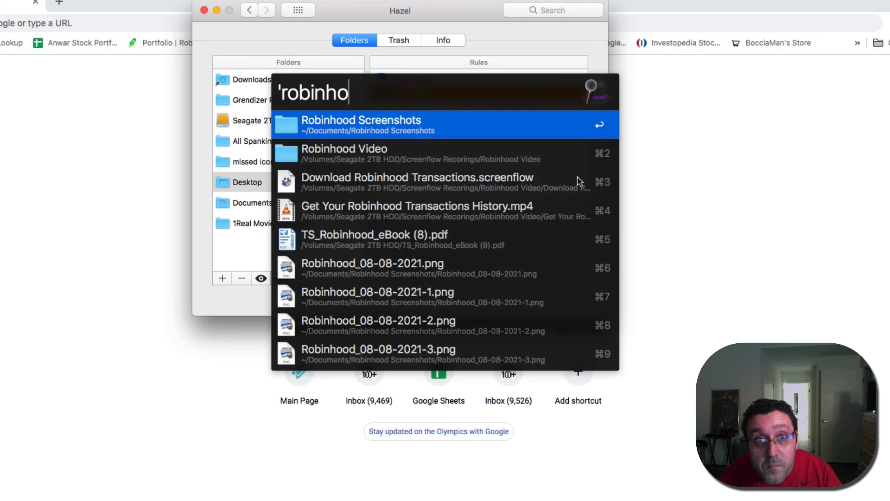
pyautogui.press('Return')
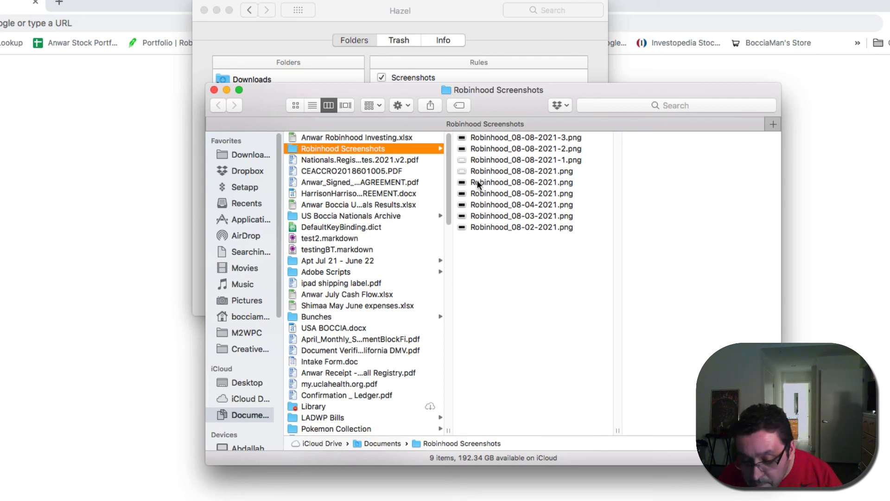
# Step: Switch to the Keyboard Maestro editor and review the Robinhood Daily Screenshot macro from its final actions back up to its triggers
pyautogui.press('super+Tab')
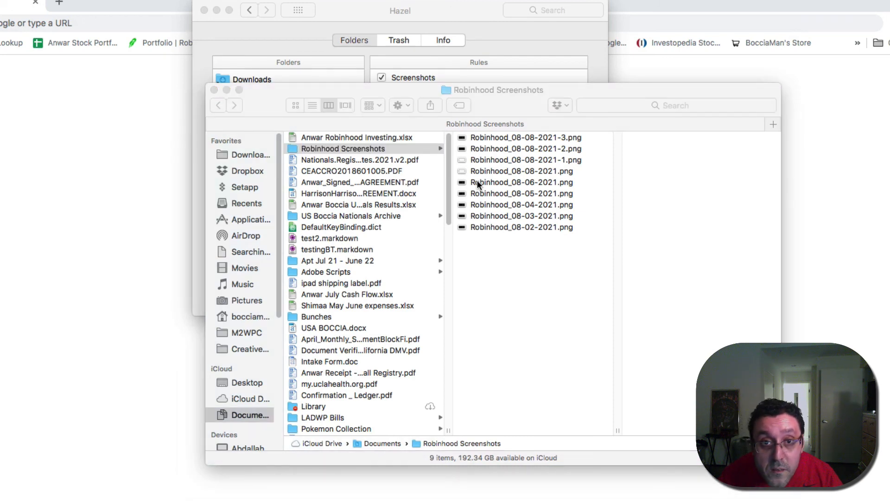
pyautogui.press('super+Tab')
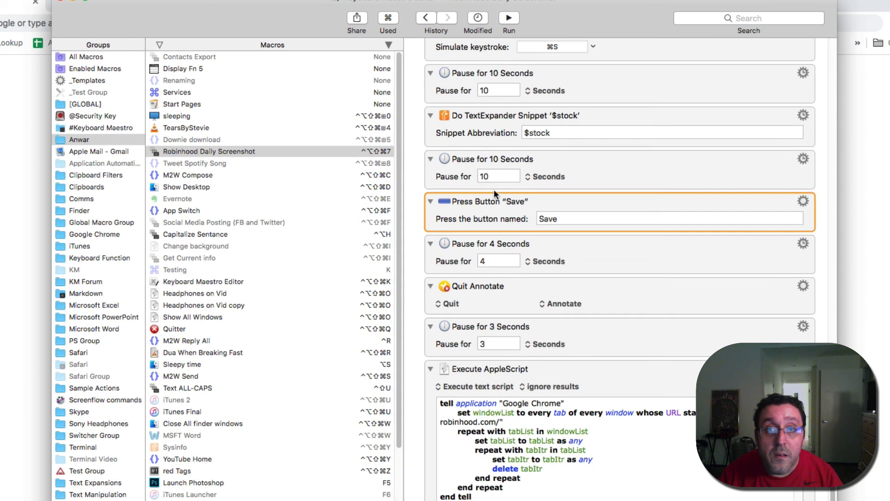
pyautogui.scroll(3, 524, 195)
pyautogui.scroll(10, 532, 197)
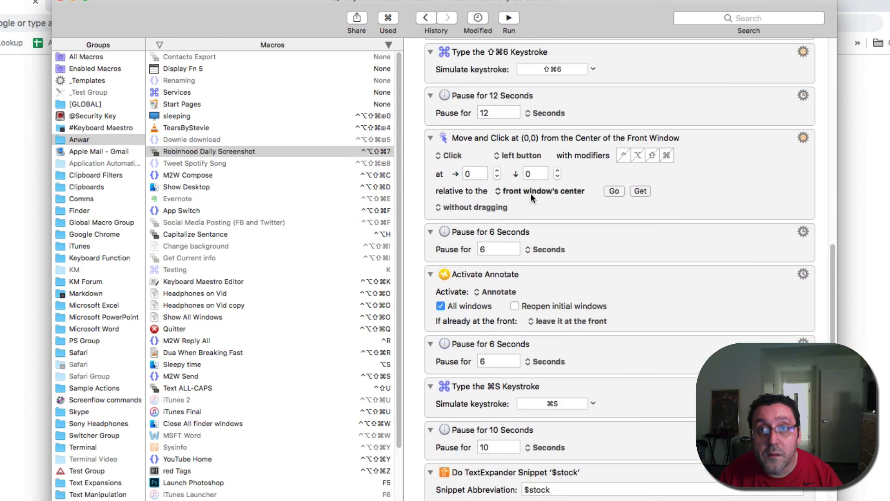
pyautogui.scroll(8, 530, 193)
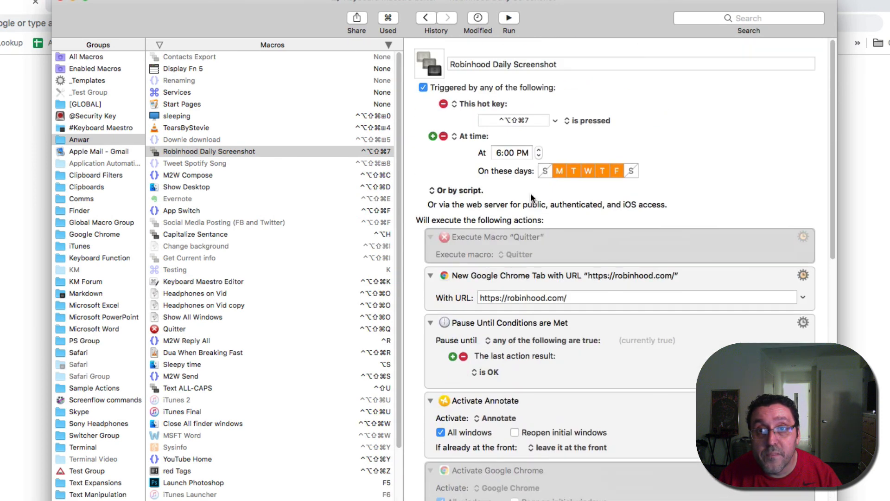